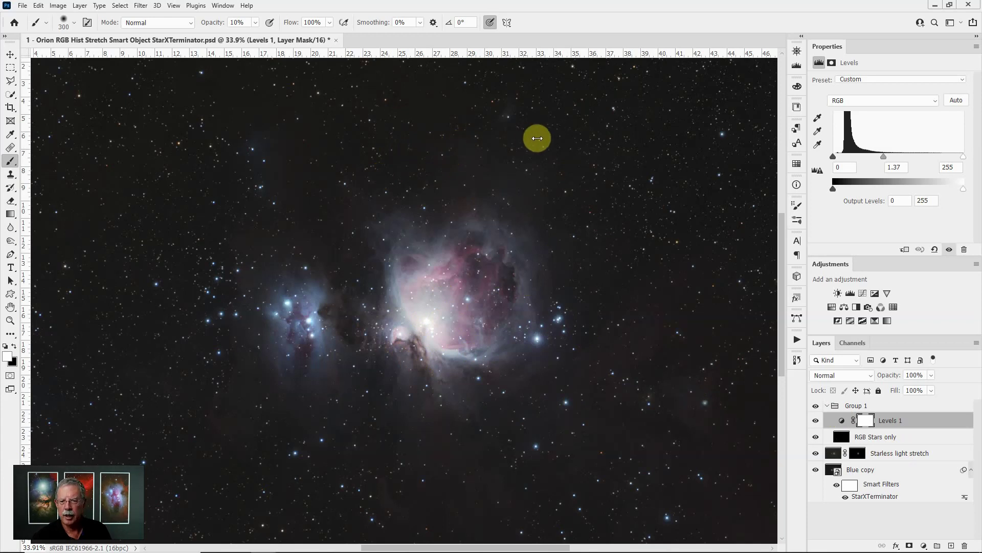
Load the Orion FSQ2 600s DSS&FITS images for Oiii, Sii and Ha as a stack of layers in a new document
click(23, 6)
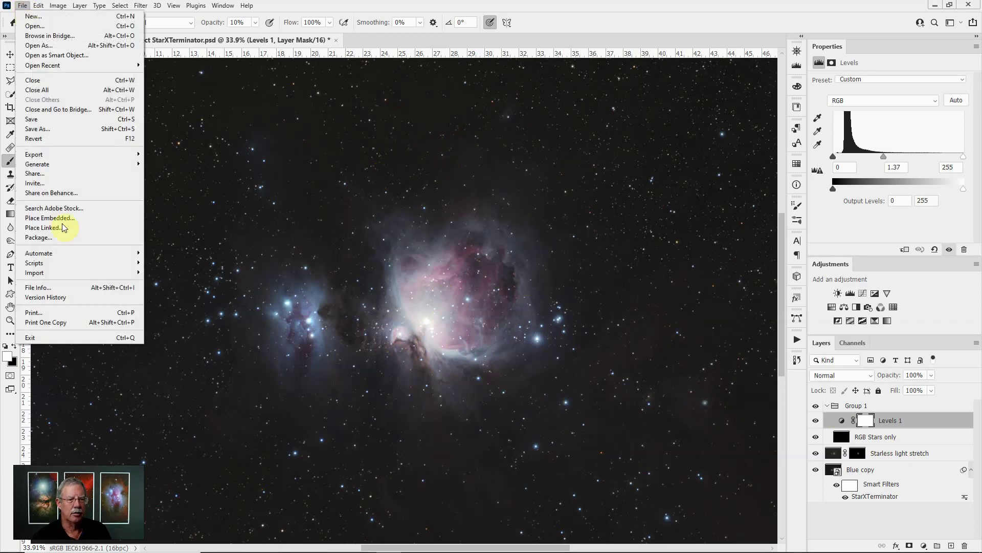
mouse_move(66, 263)
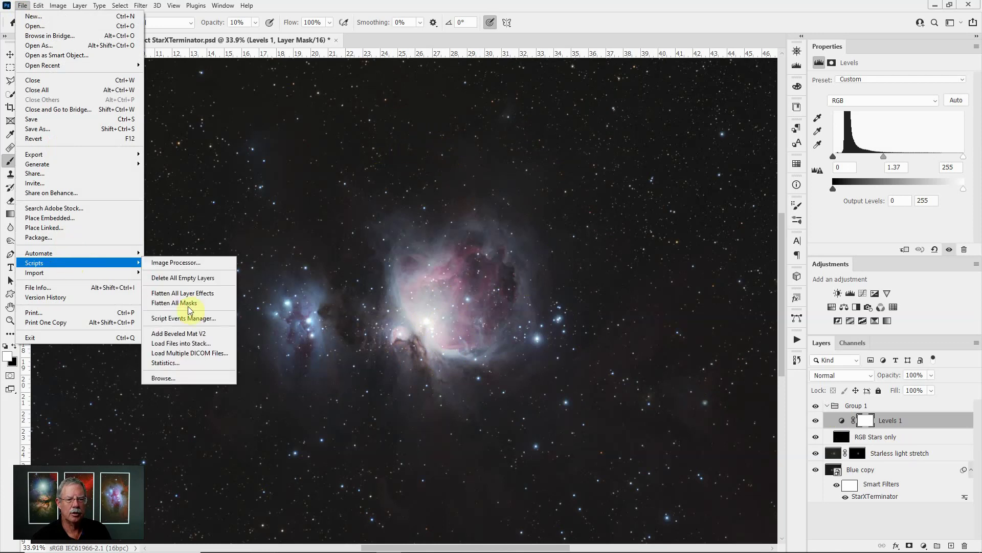
click(197, 347)
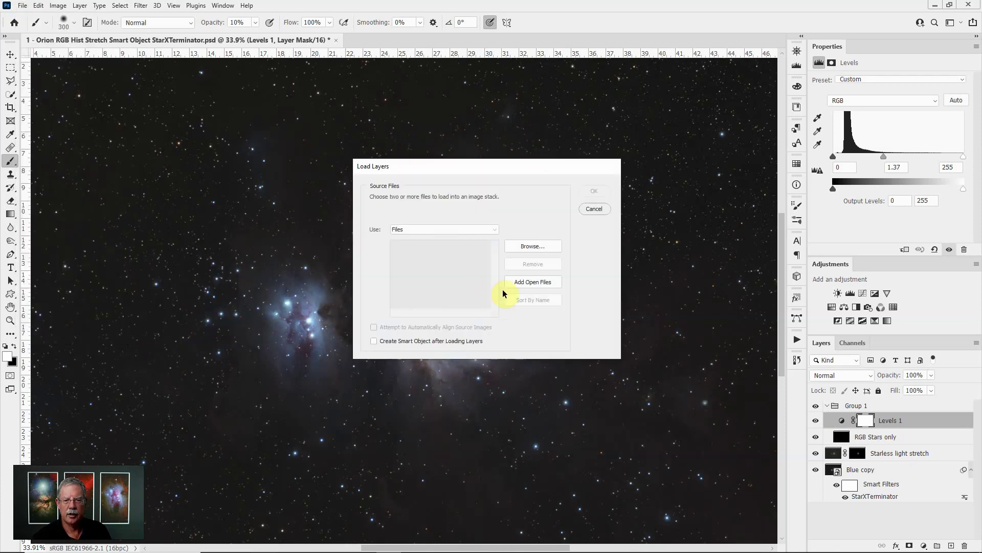
click(524, 248)
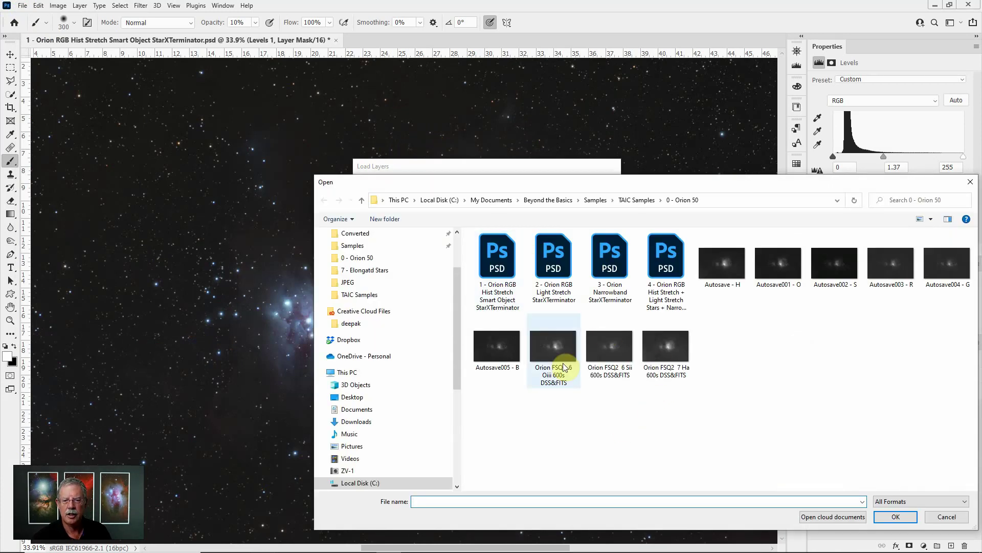
click(552, 347)
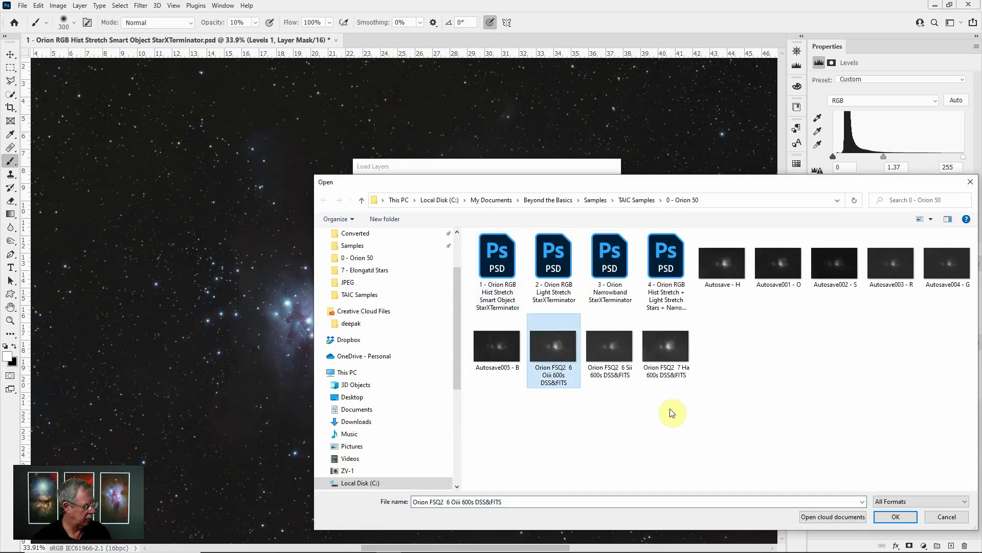
shift+click(674, 348)
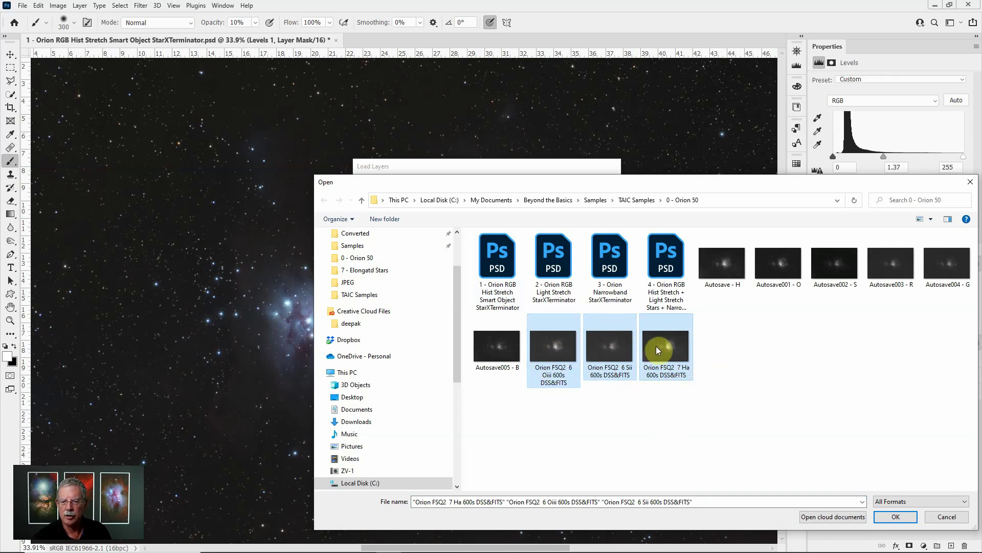
click(895, 519)
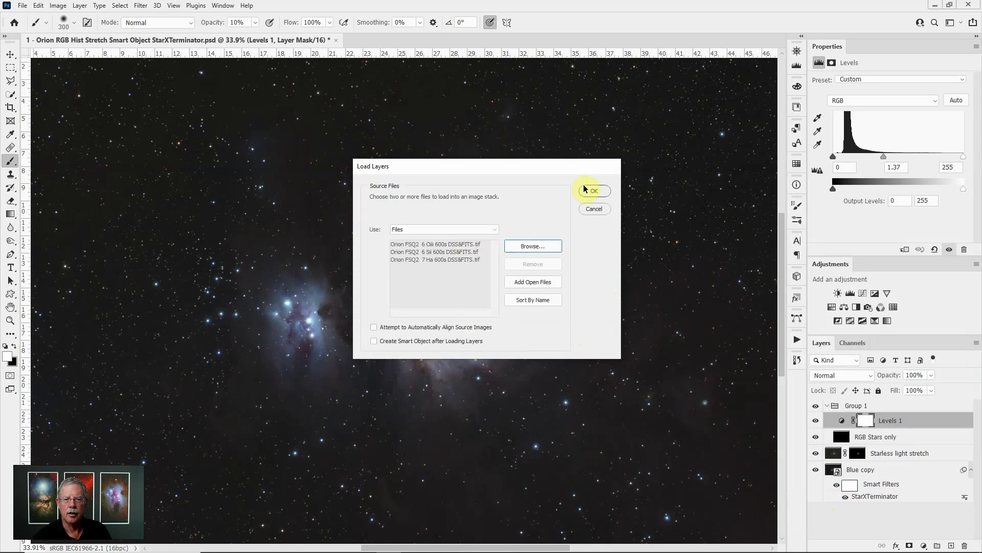
click(592, 191)
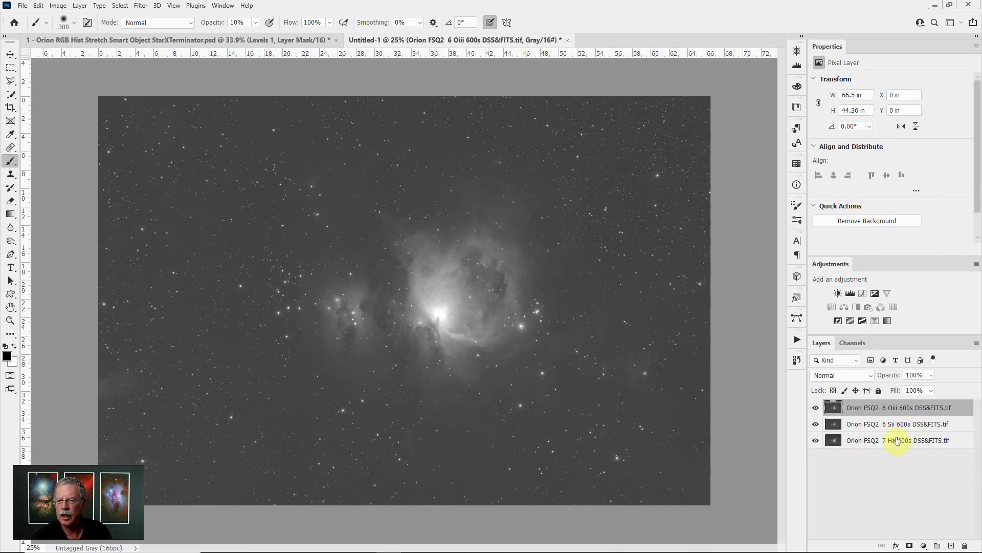
Move the Sii layer to the top of the stack and put each of the three layers in its own group
drag(895, 426, 894, 401)
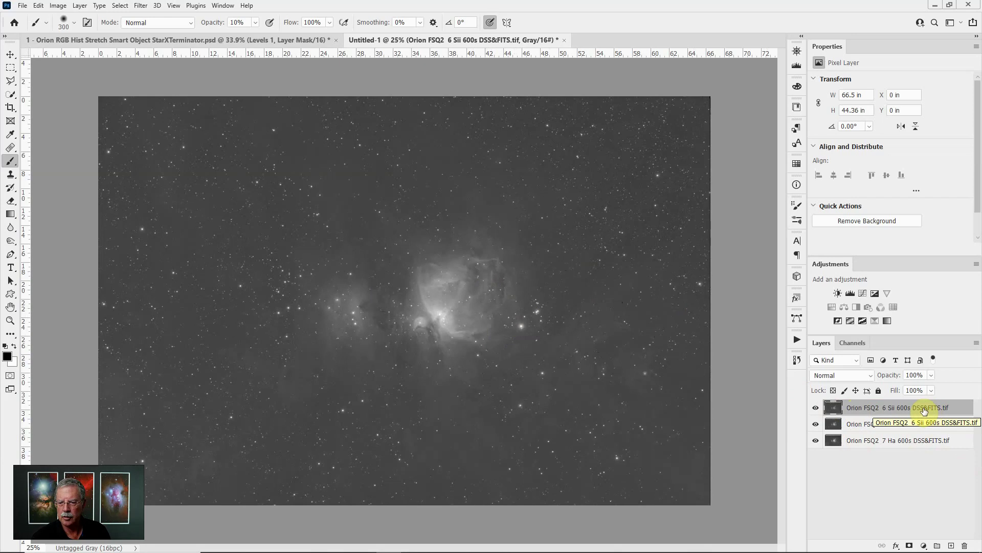
key(ctrl+g)
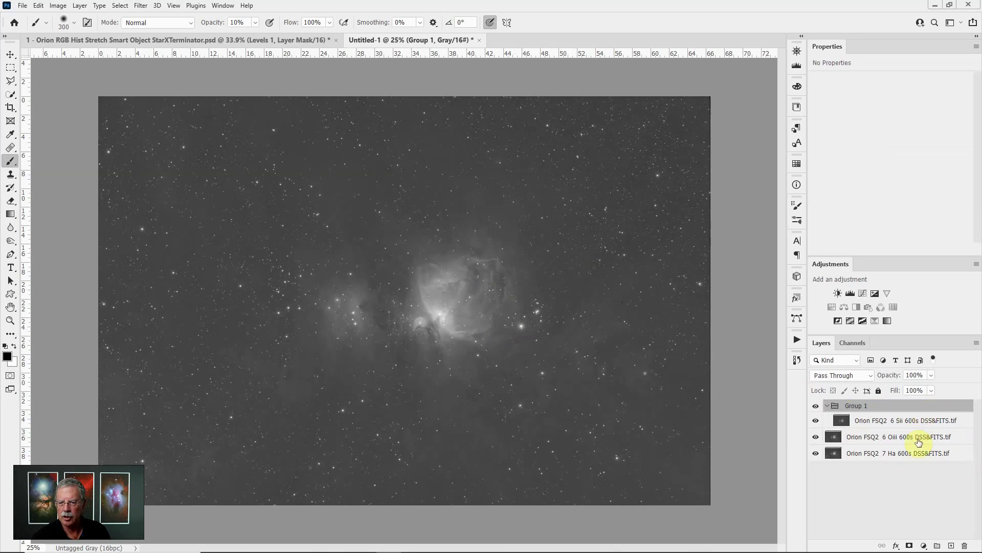
click(919, 441)
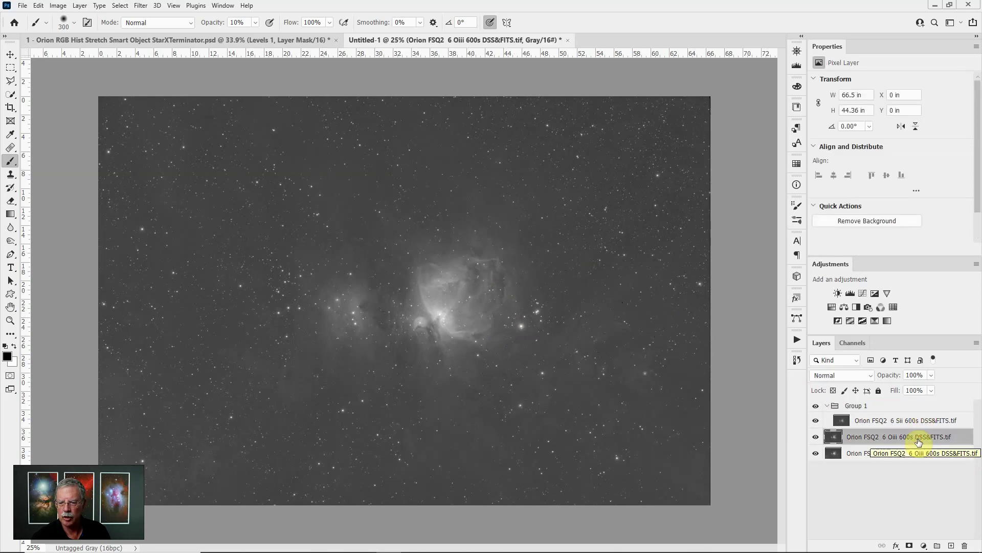
key(ctrl+g)
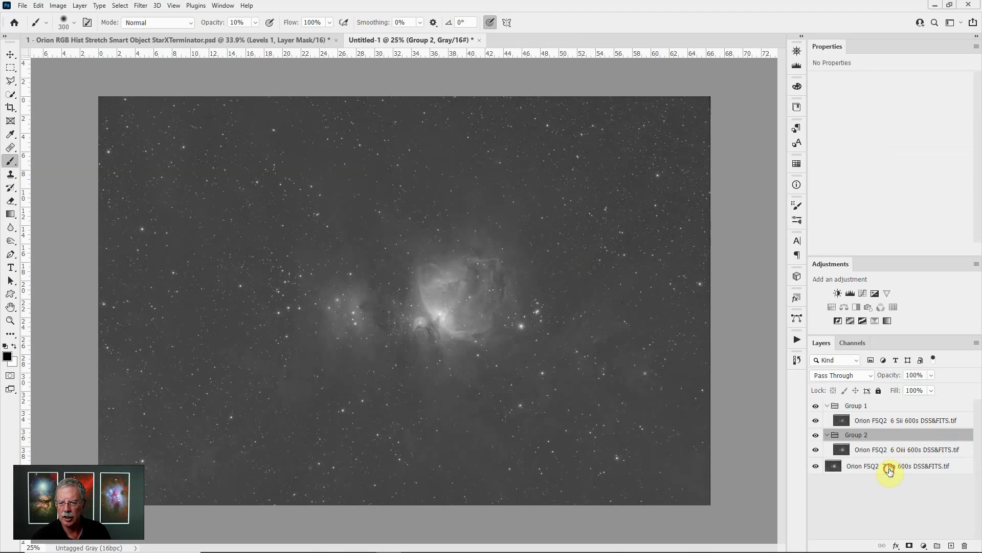
click(889, 471)
key(ctrl+g)
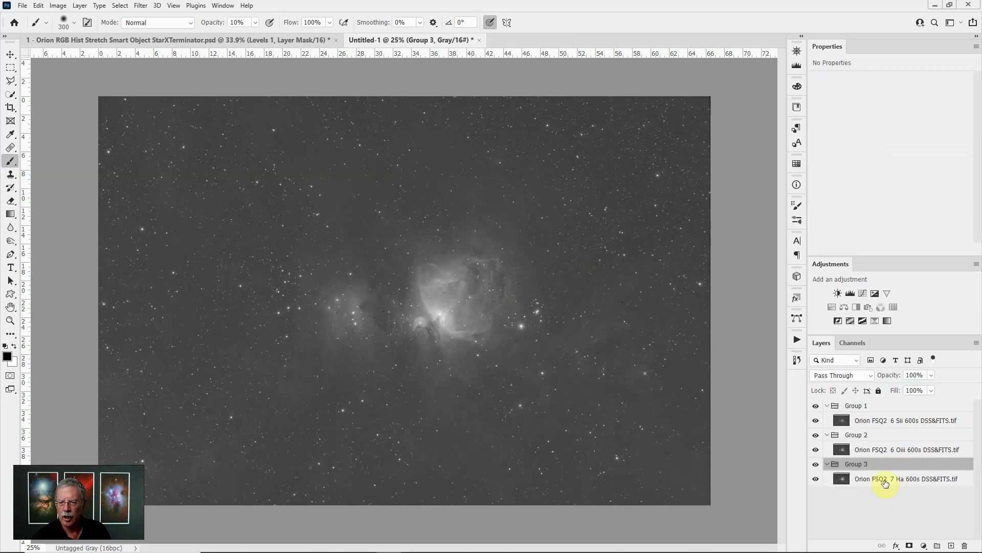
Add a Levels adjustment above the Sii layer inside its group and raise its black point to 27
click(892, 425)
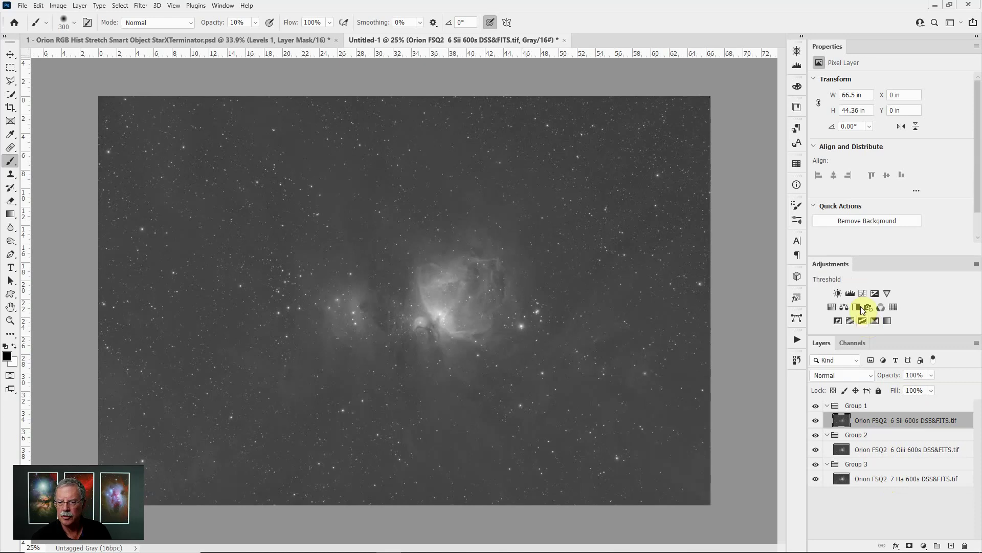
click(851, 293)
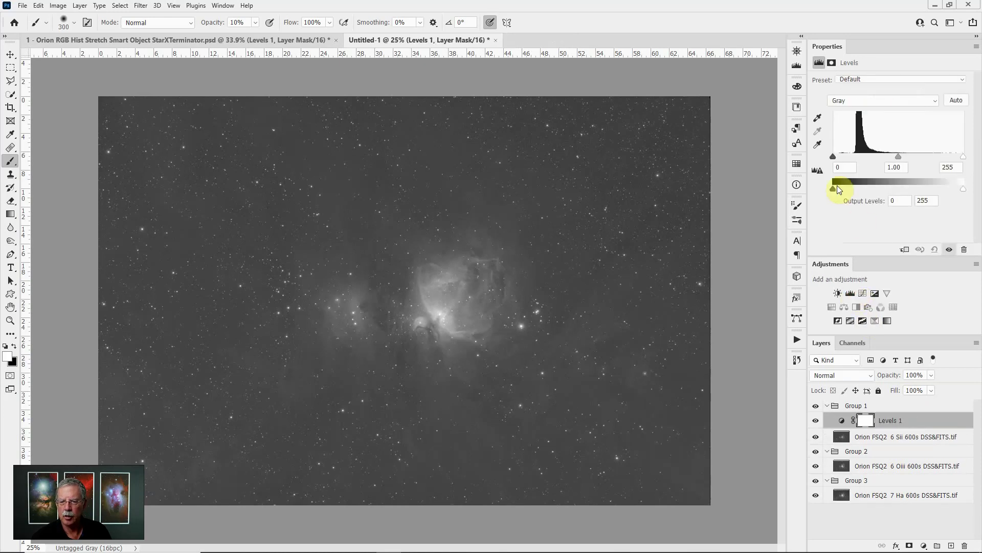
drag(834, 157, 847, 154)
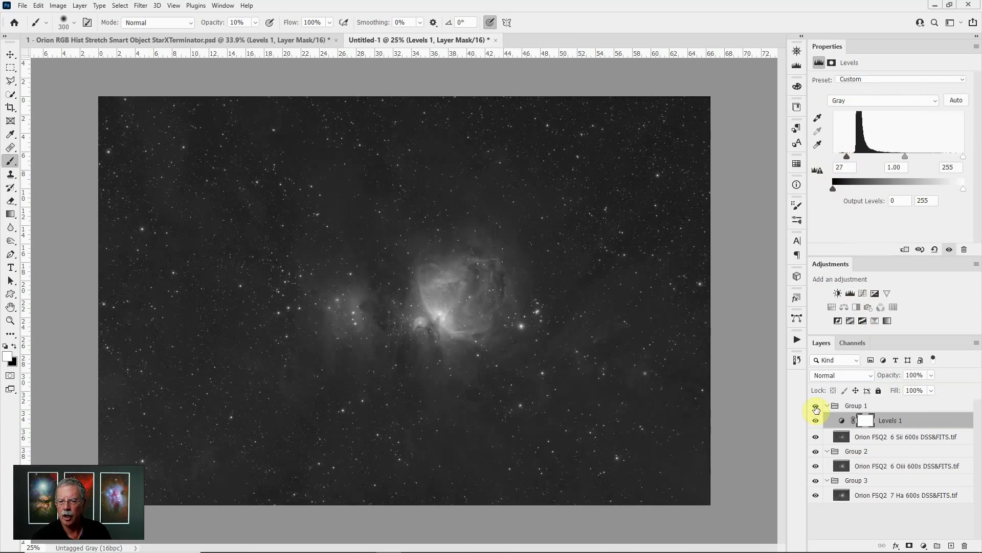
Hide the Sii group and add a Levels adjustment above the Oiii layer with the black point at 30
click(816, 407)
click(853, 467)
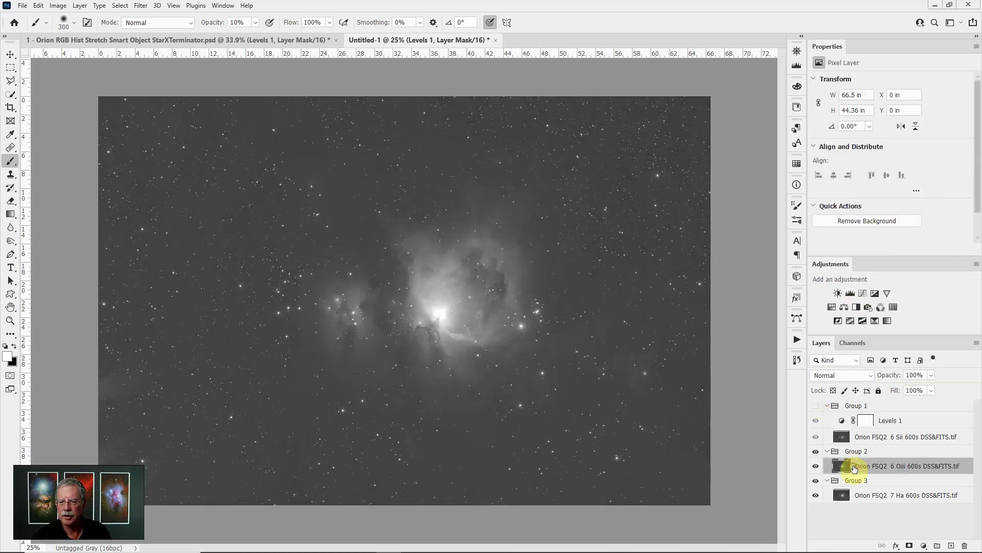
click(849, 295)
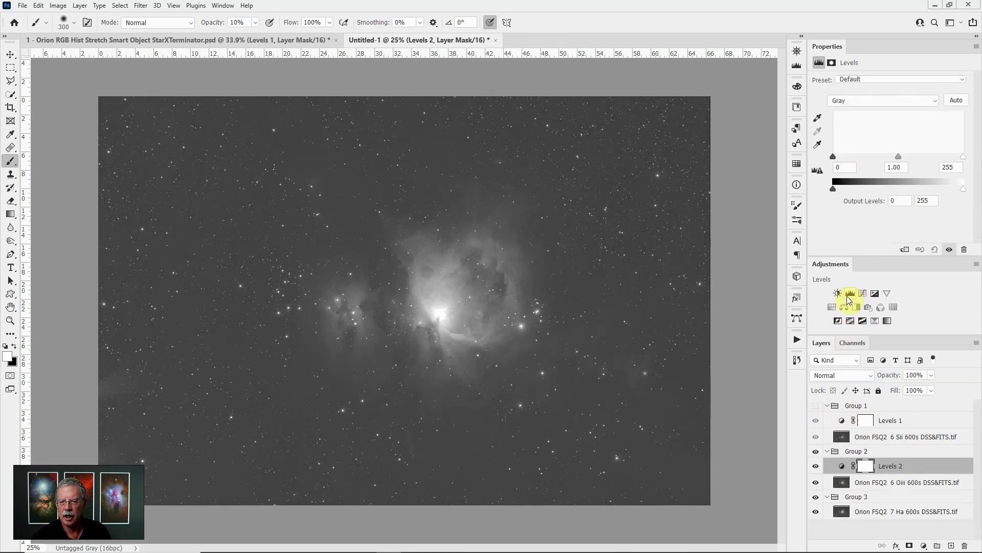
drag(834, 155, 849, 155)
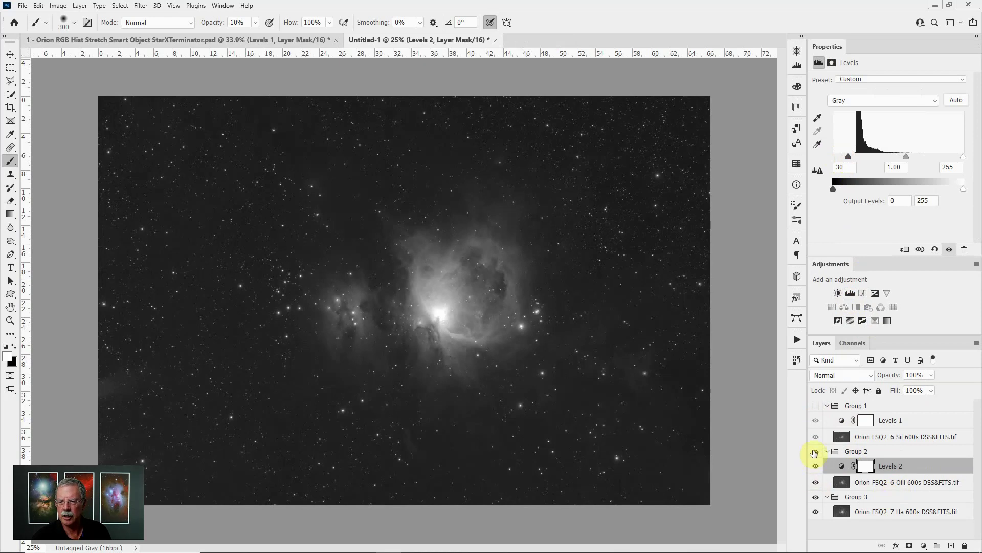
Hide the Oiii group and add a Levels adjustment above the Ha layer with the black point at 21
click(817, 452)
click(861, 511)
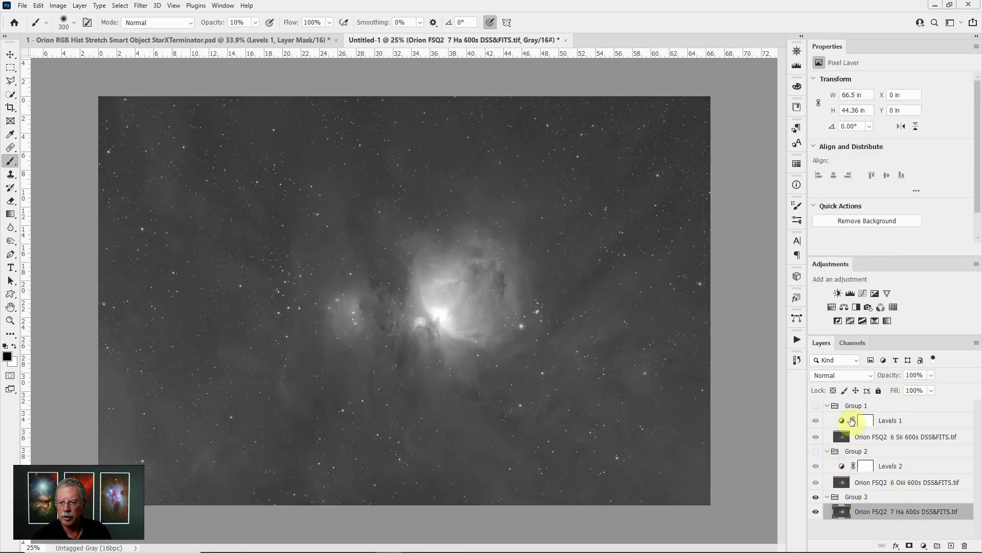
click(850, 292)
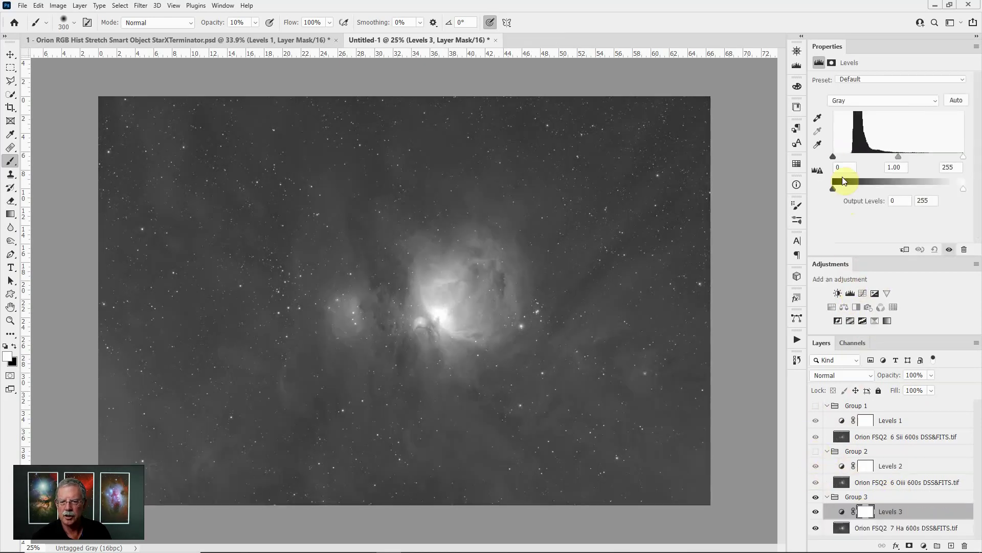
drag(833, 154, 846, 156)
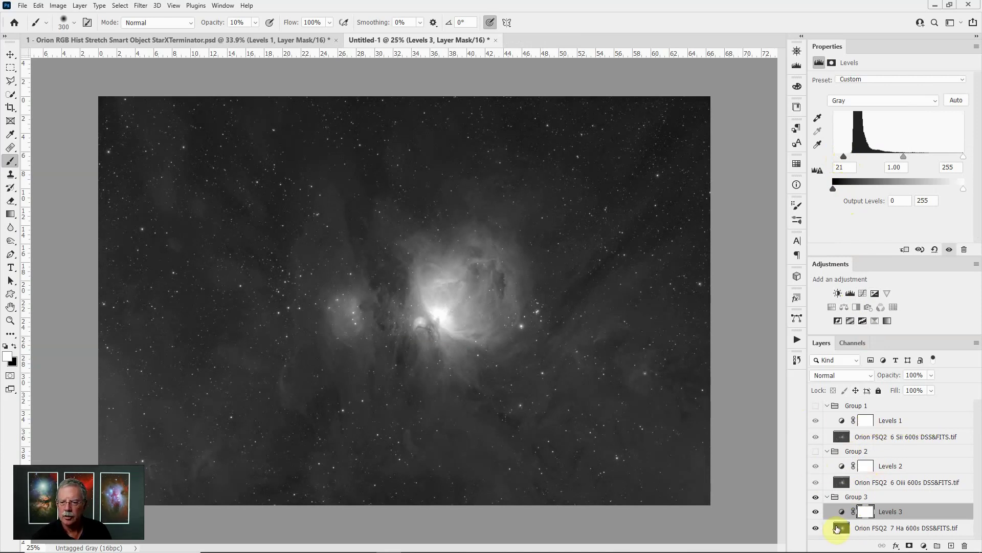
Show the Oiii group again and convert the document from grayscale to RGB Color without merging the layers
click(817, 451)
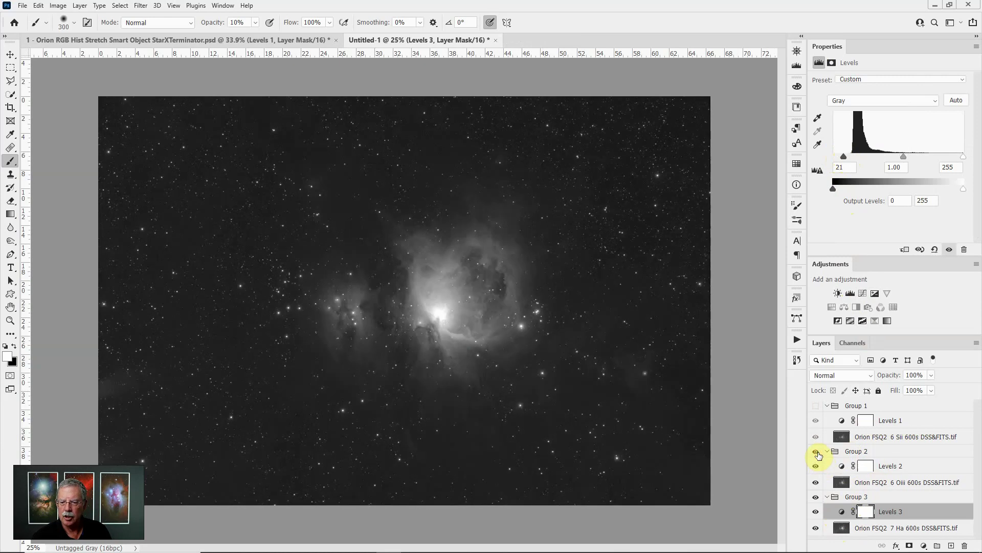
click(891, 456)
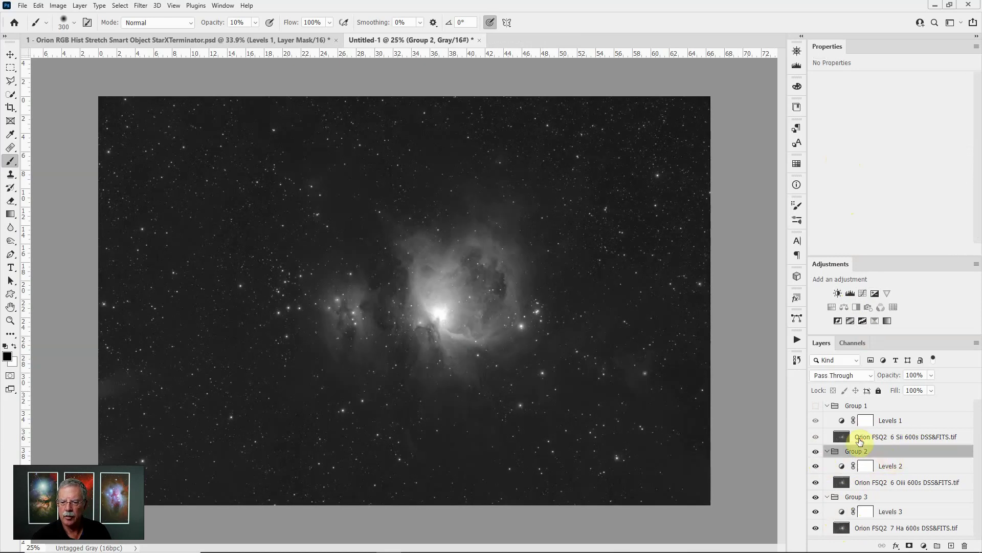
click(59, 7)
mouse_move(65, 20)
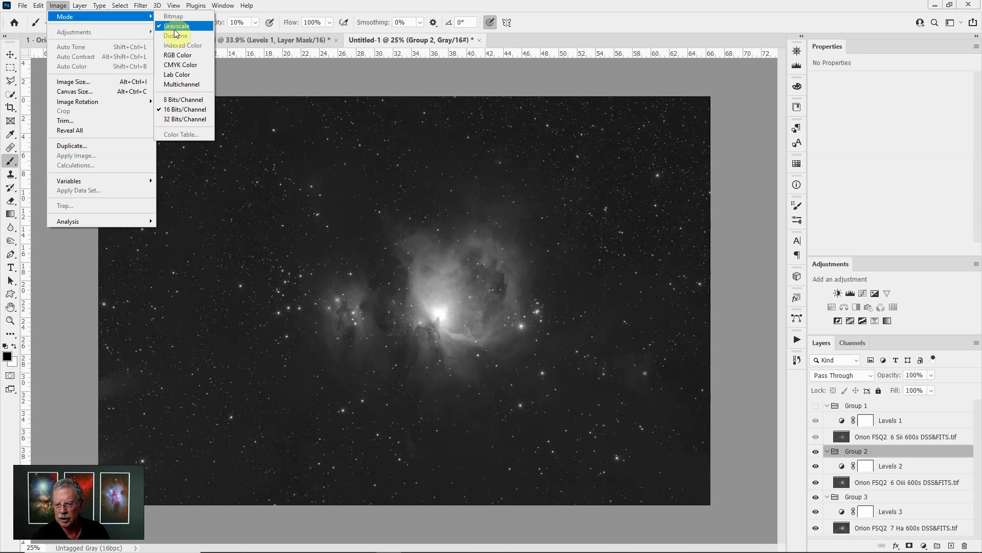
click(184, 56)
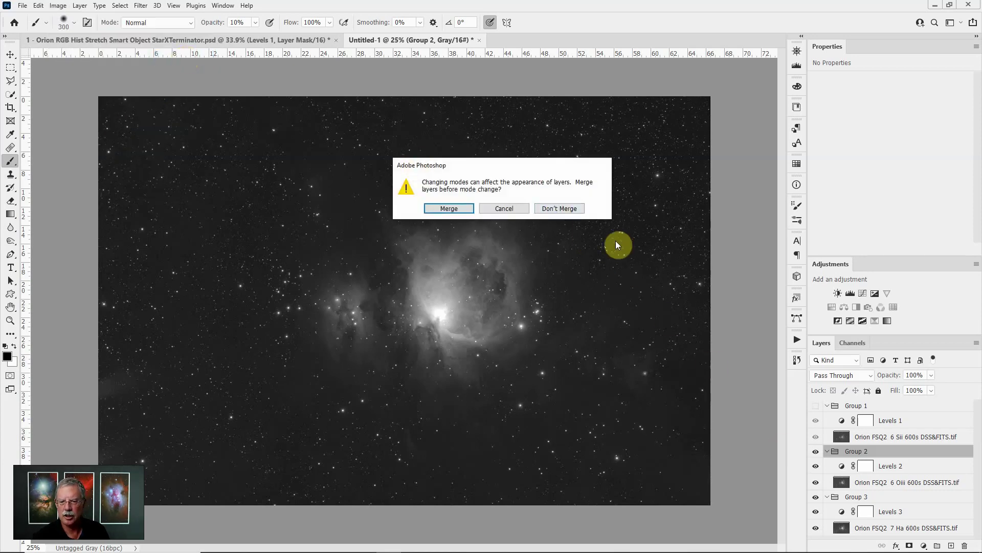
click(561, 209)
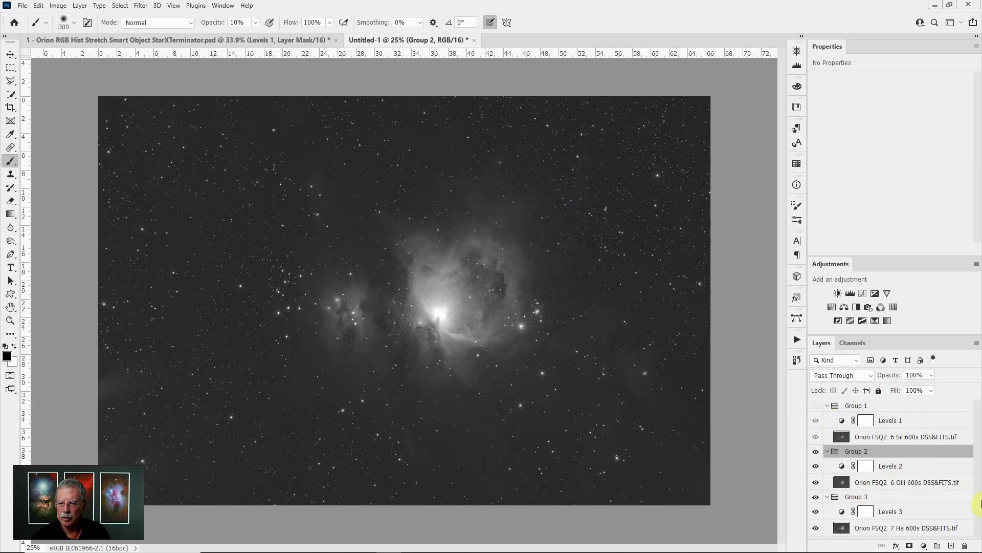
Exclude the red channel from the blending options of the Oiii group, Group 2
double_click(922, 452)
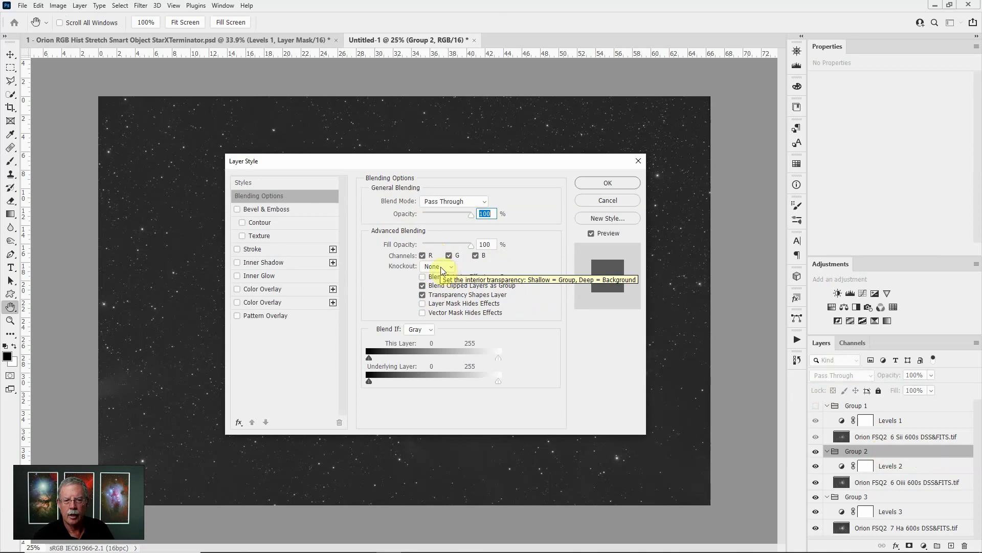
click(423, 256)
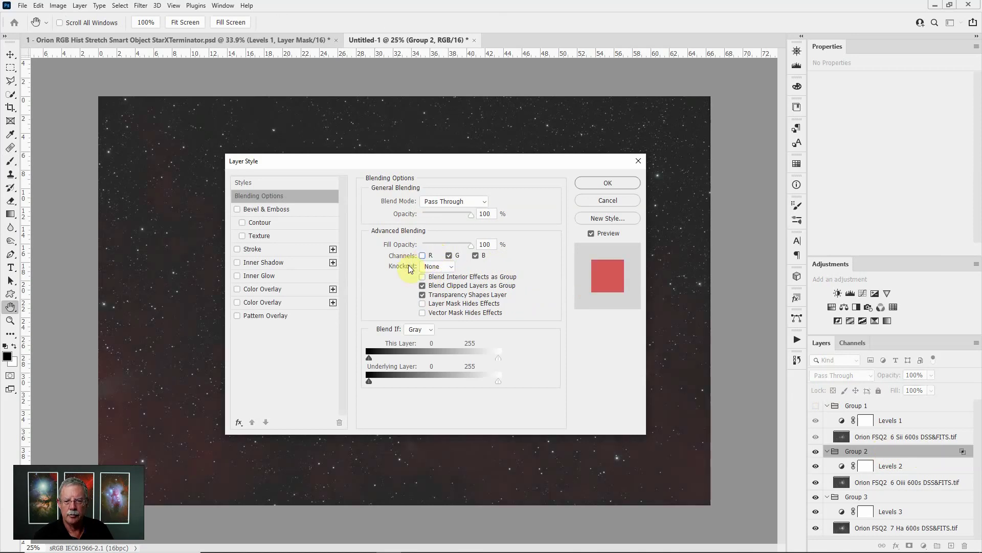
click(621, 183)
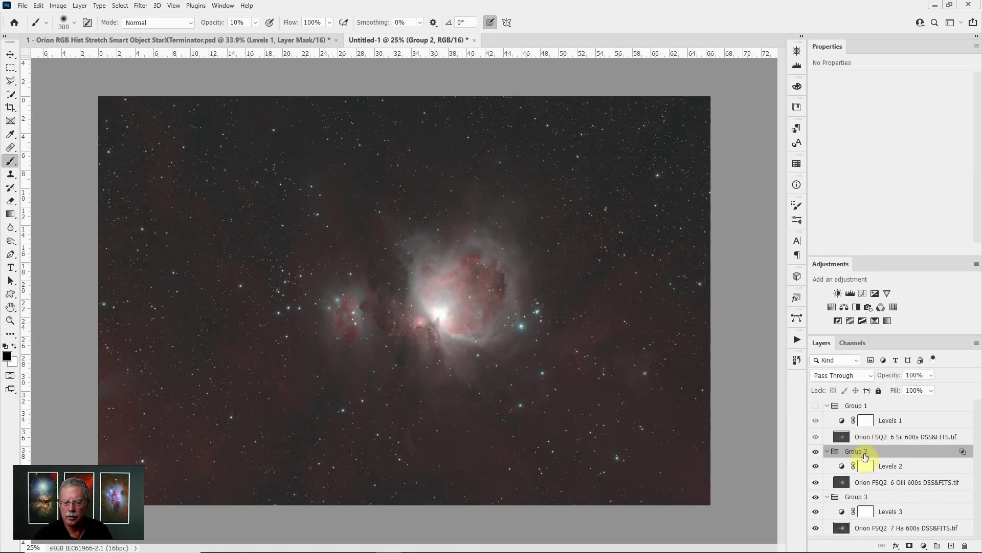
scroll(454, 316, up, 3)
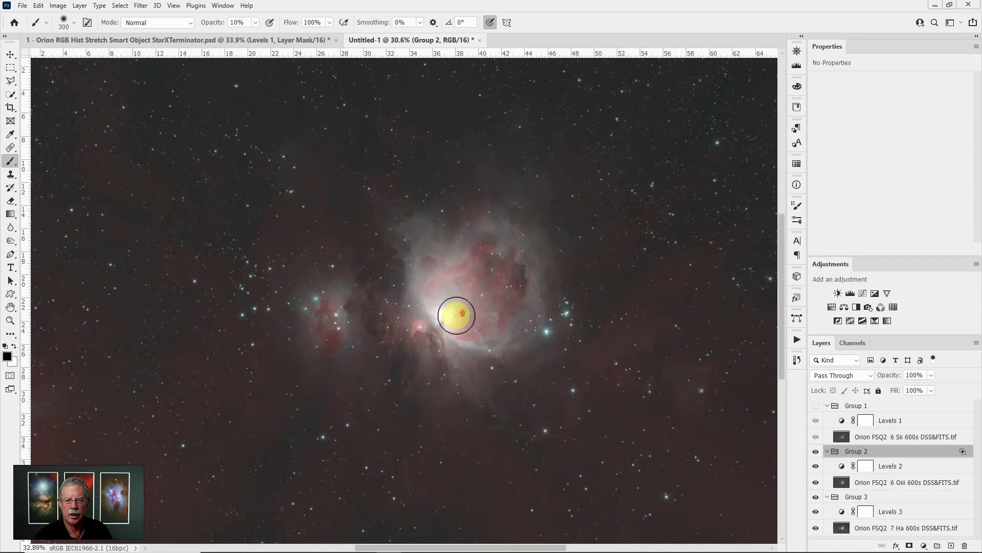
scroll(583, 326, up, 1)
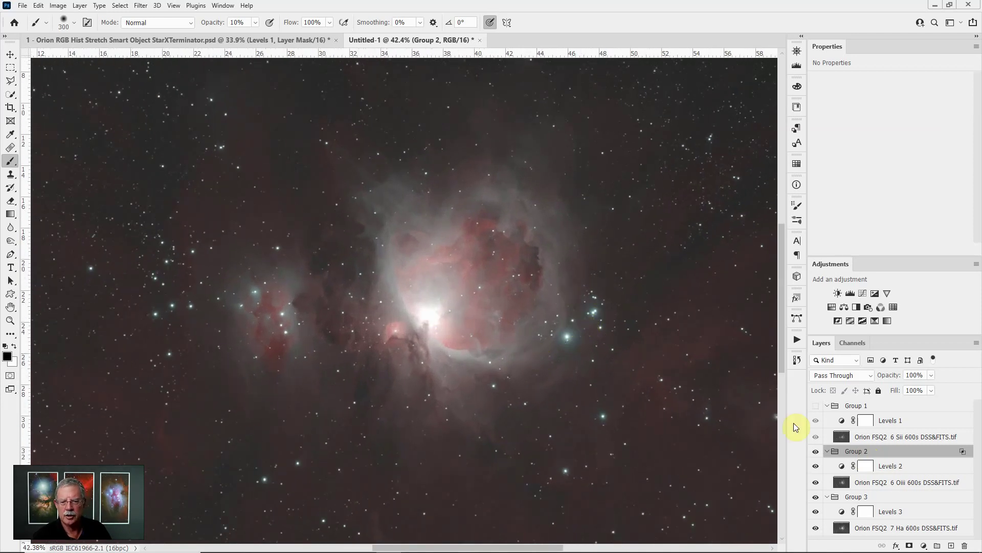
Exclude the green channel from Group 2 as well, leaving only blue, and make Group 1 visible
double_click(918, 453)
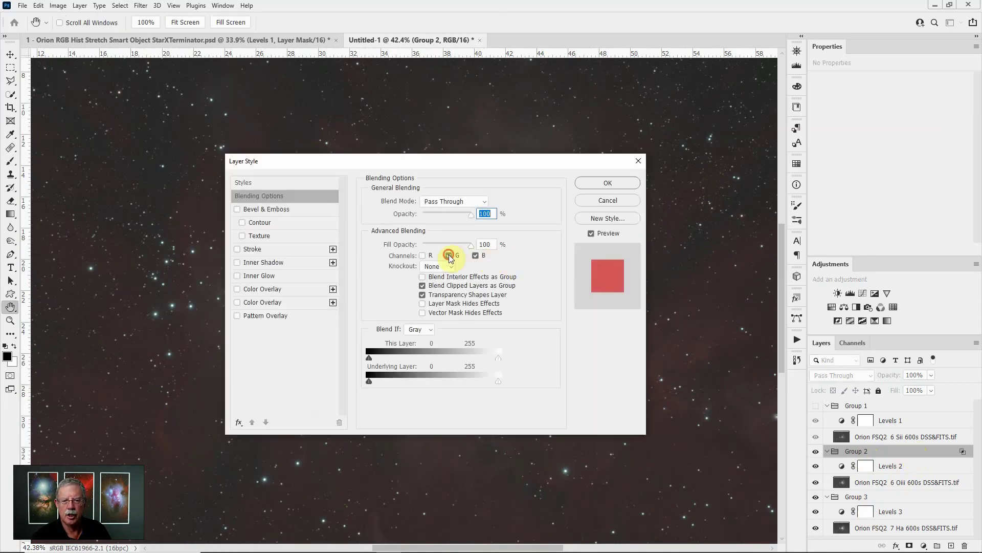
click(449, 255)
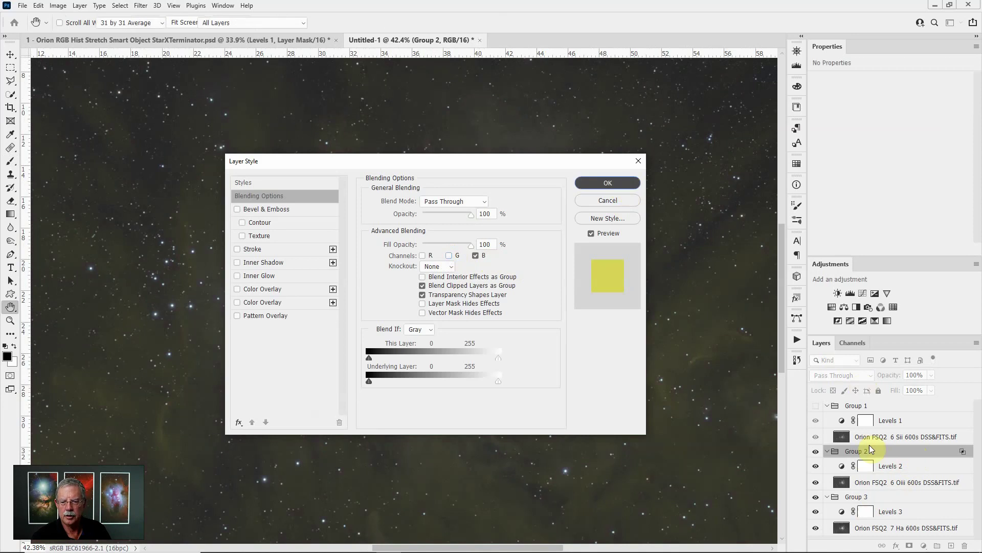
key(Return)
click(816, 406)
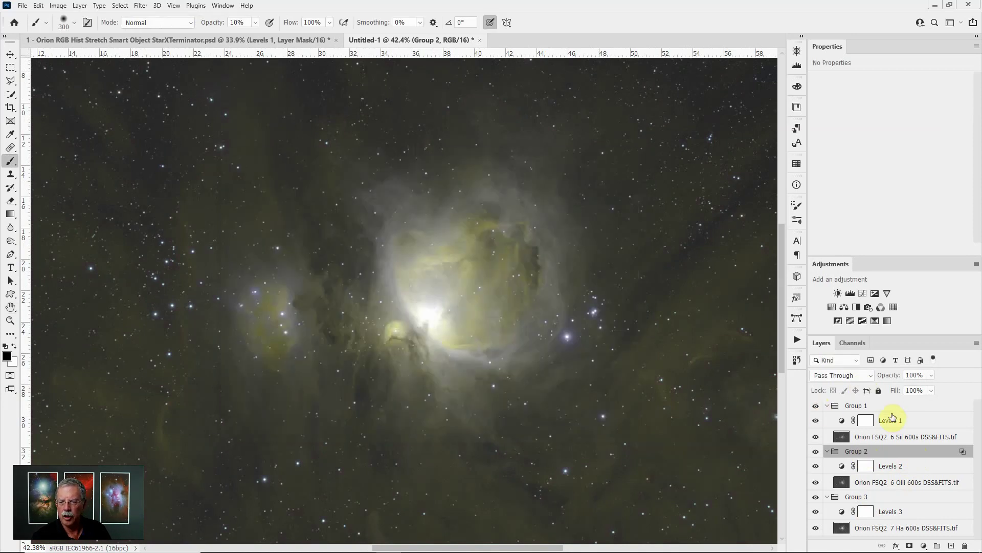
Exclude the green and blue channels from the blending options of Group 1, leaving only red
click(893, 407)
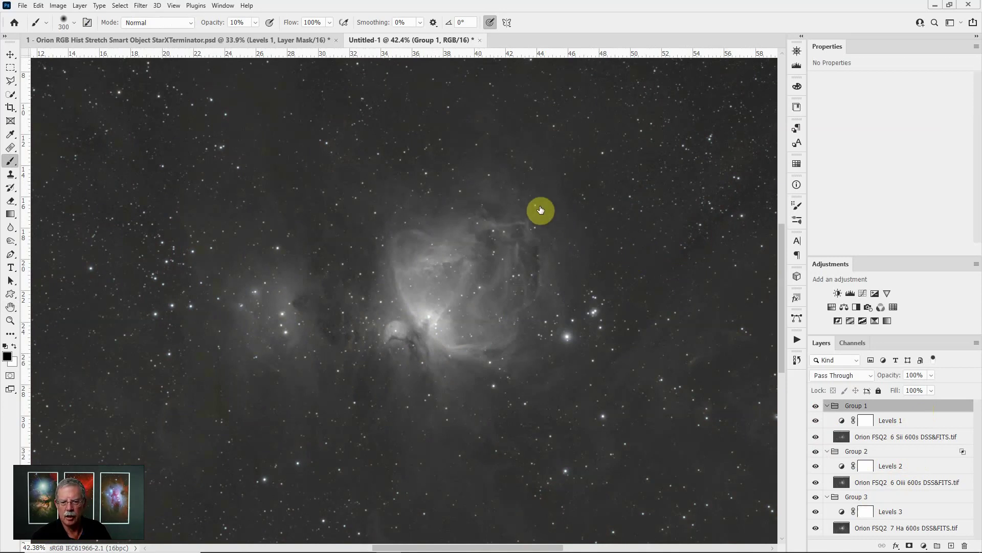
key(ctrl+alt+b)
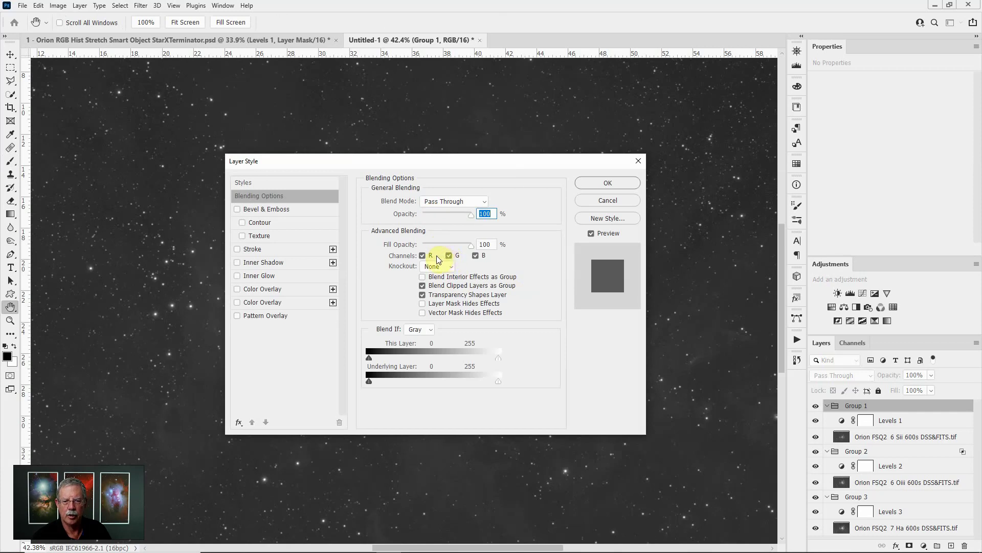
click(450, 255)
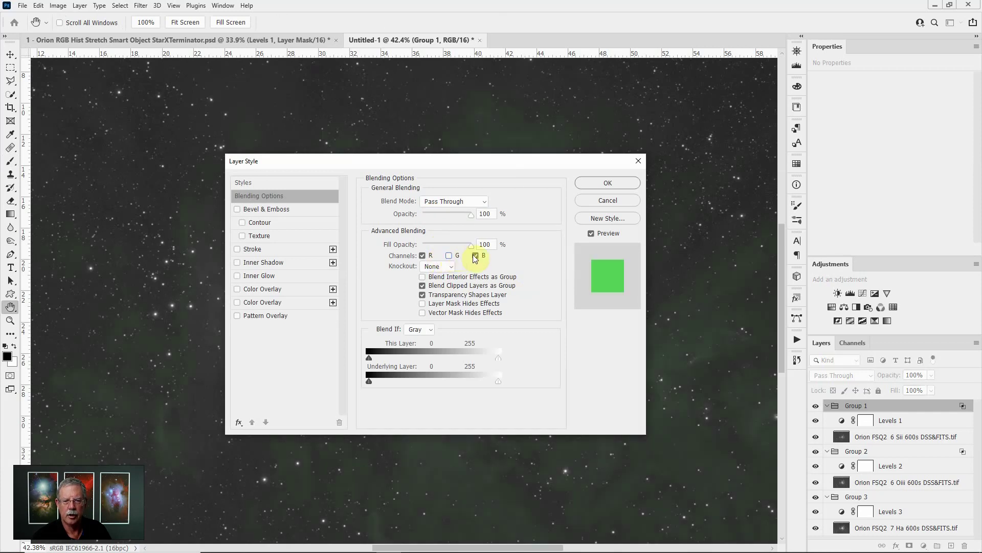
click(476, 256)
click(612, 184)
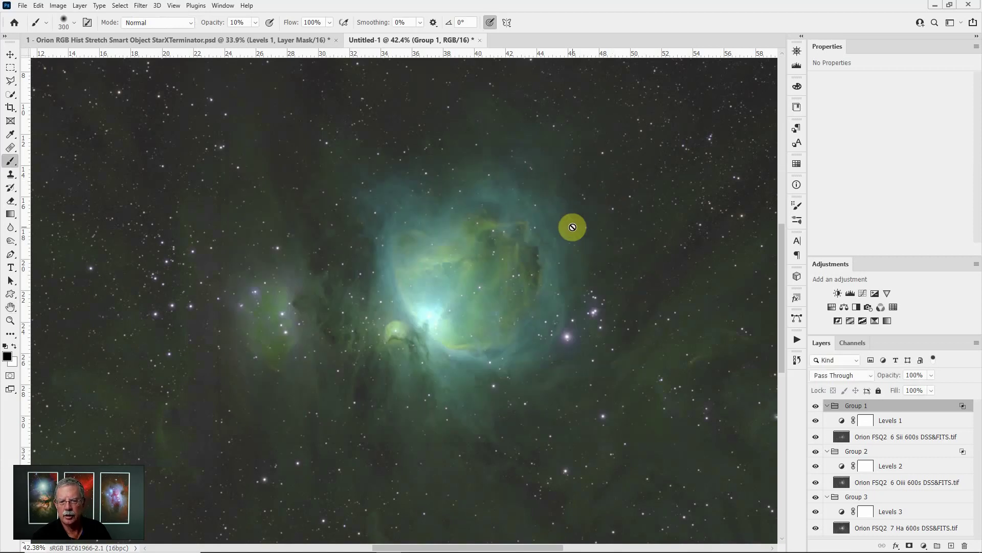
scroll(573, 227, down, 3)
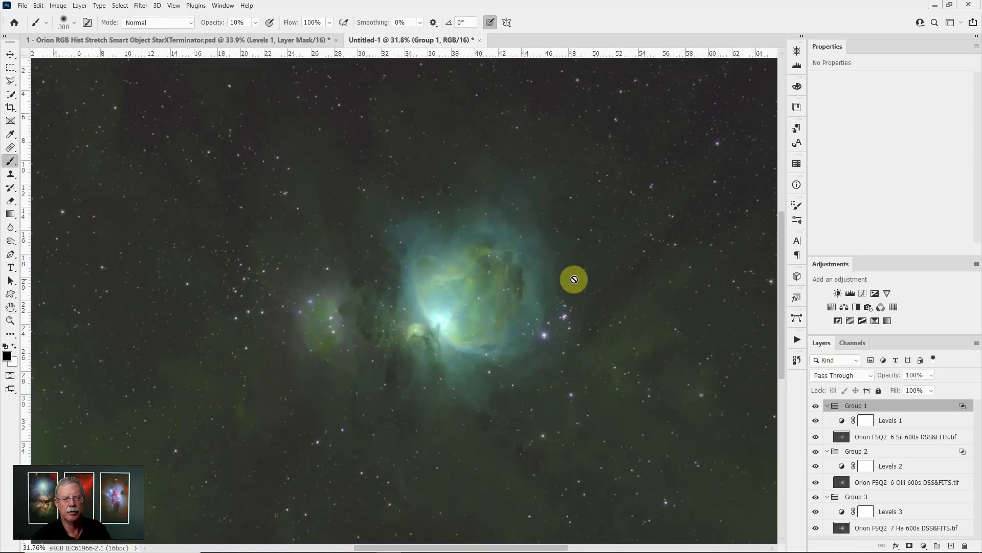
scroll(574, 279, up, 1)
scroll(574, 279, up, 2)
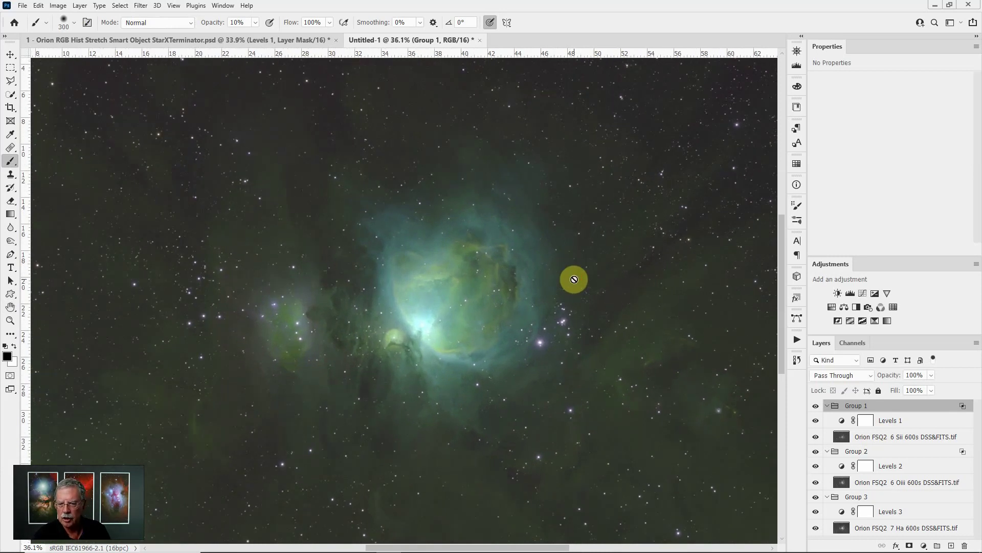
Duplicate the Sii, Oiii and Ha image layers, keeping each copy directly above its original within its group
click(898, 441)
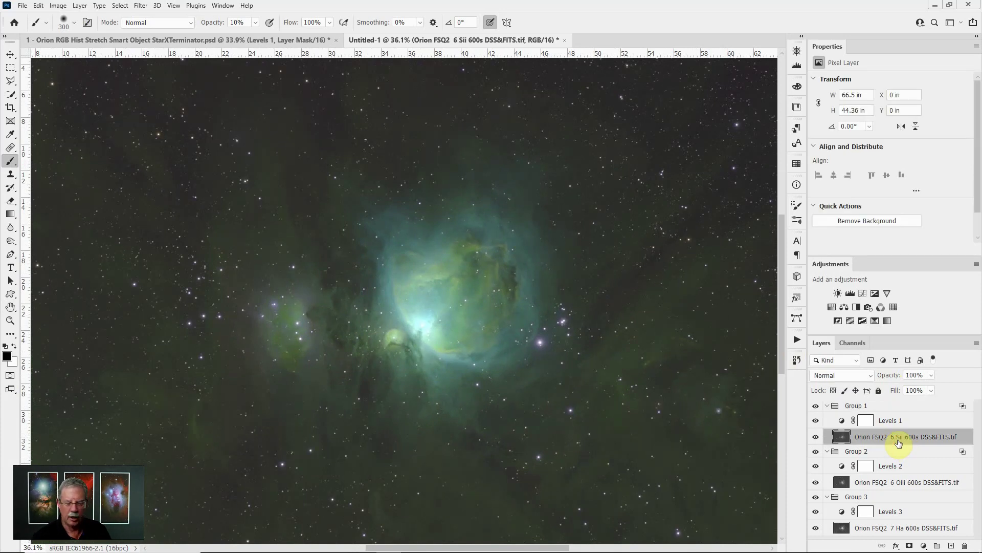
key(ctrl+j)
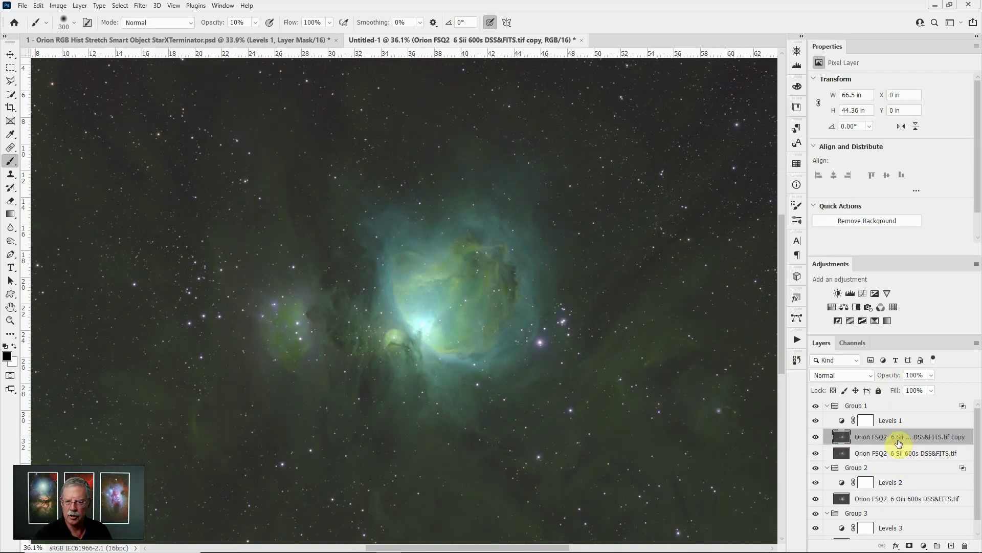
click(891, 500)
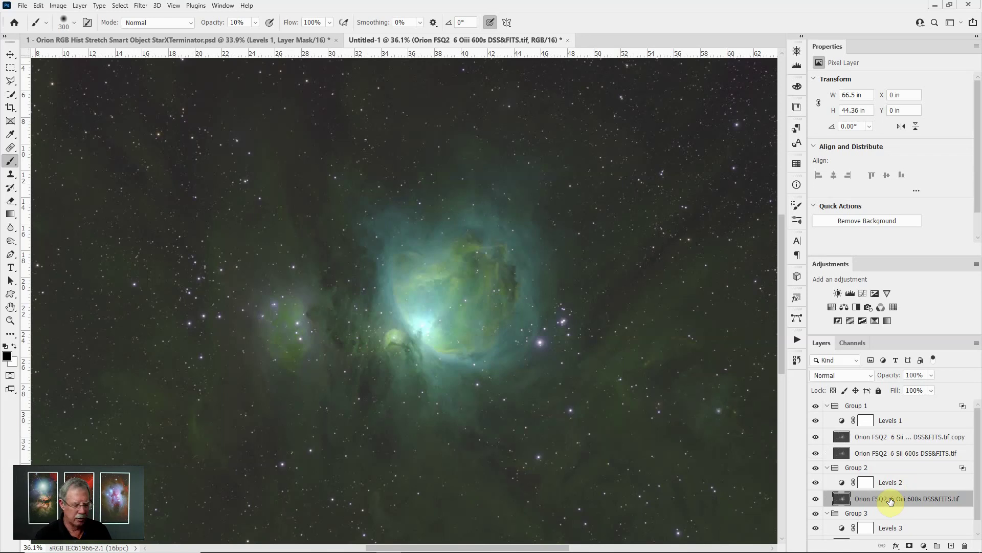
key(ctrl+j)
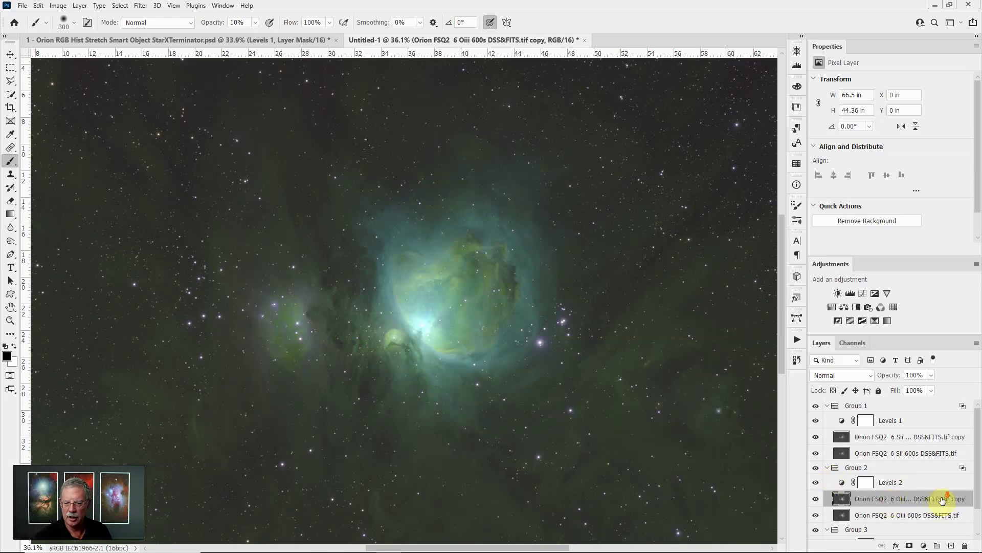
scroll(942, 499, down, 1)
click(877, 532)
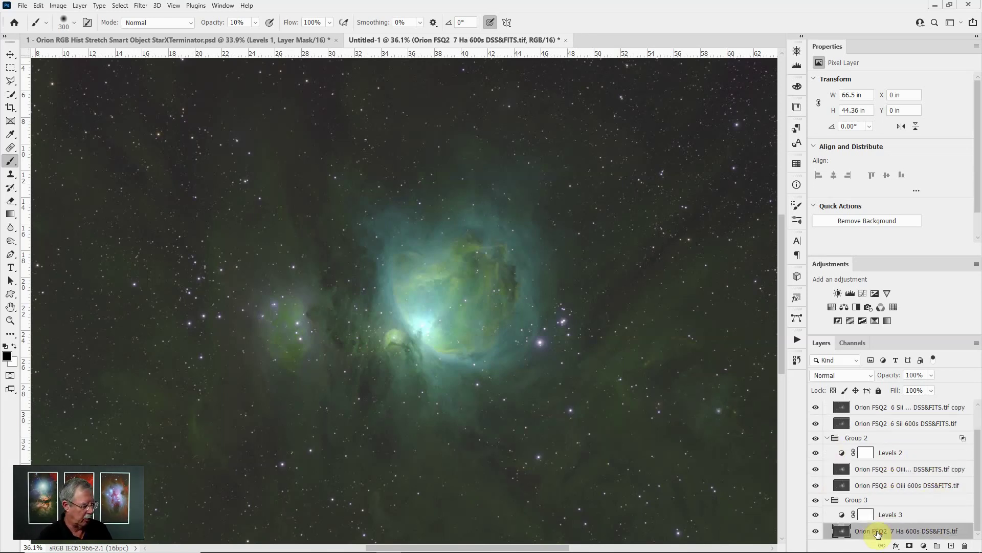
key(ctrl+j)
scroll(902, 500, down, 1)
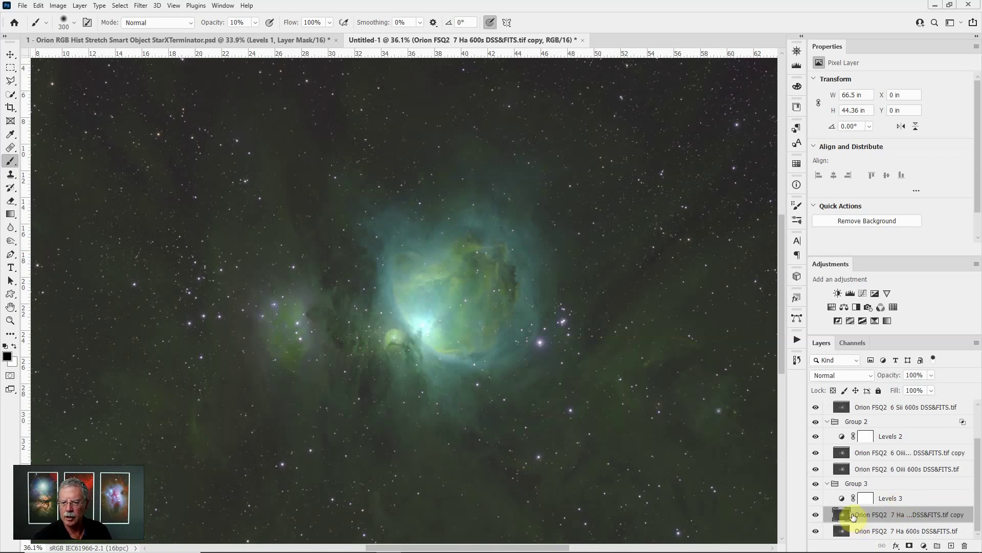
scroll(865, 507, up, 3)
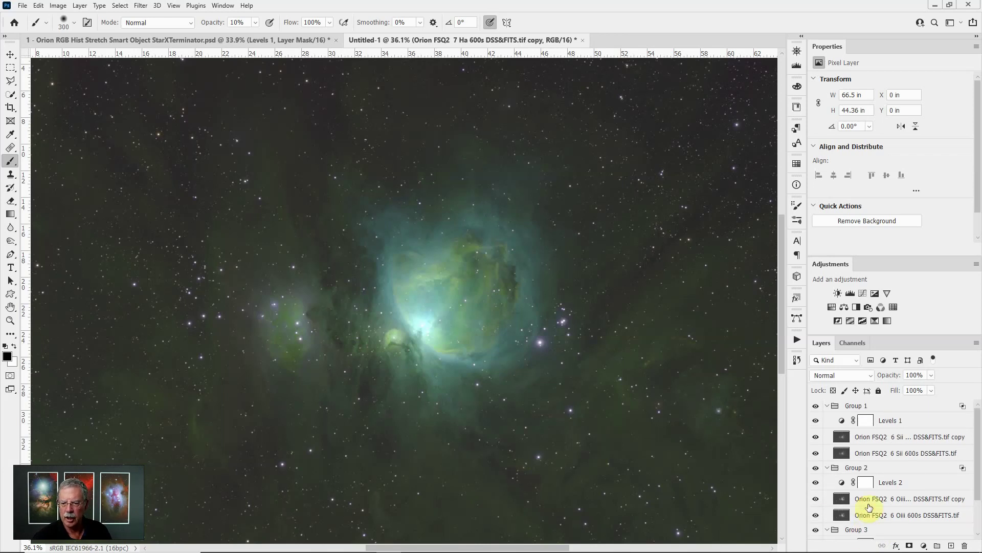
click(875, 436)
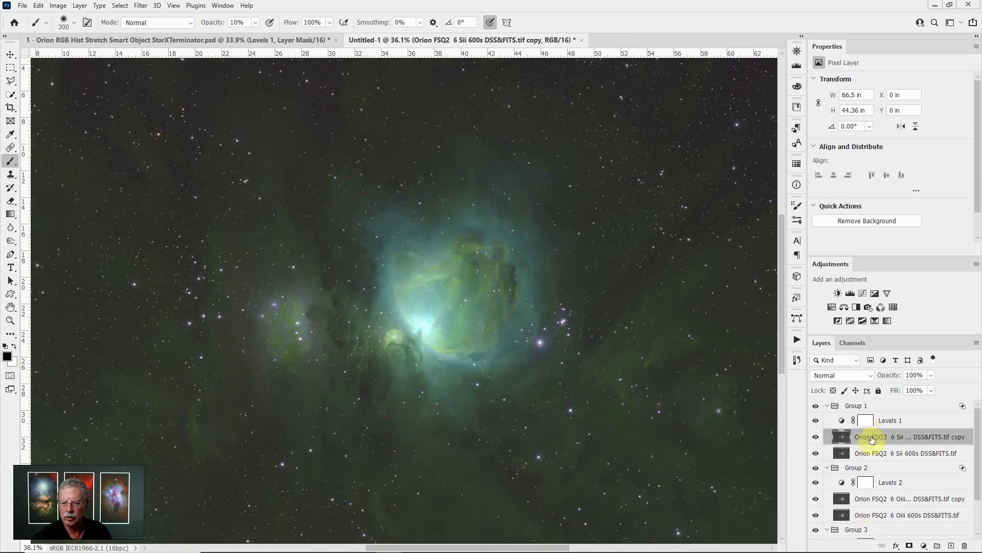
click(874, 499)
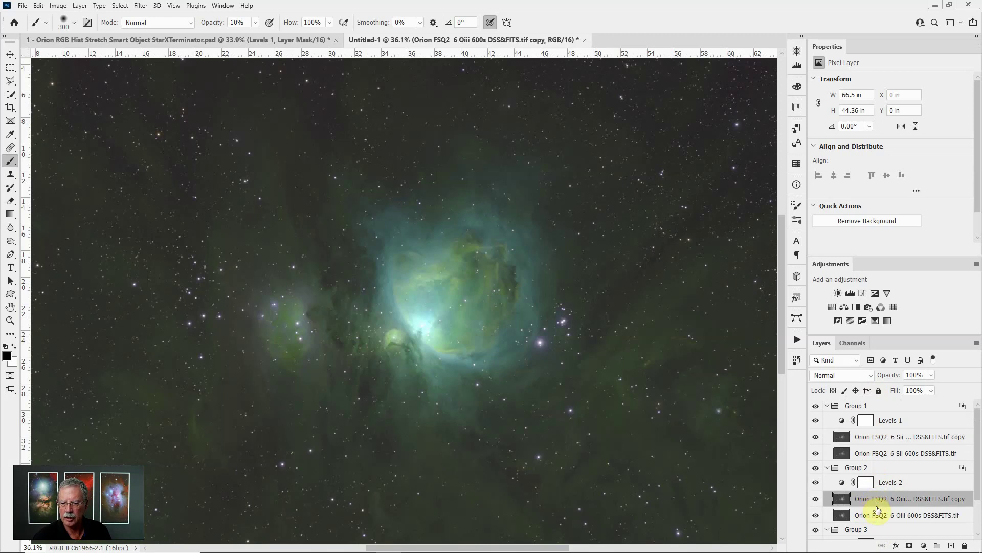
scroll(877, 509, down, 3)
click(881, 516)
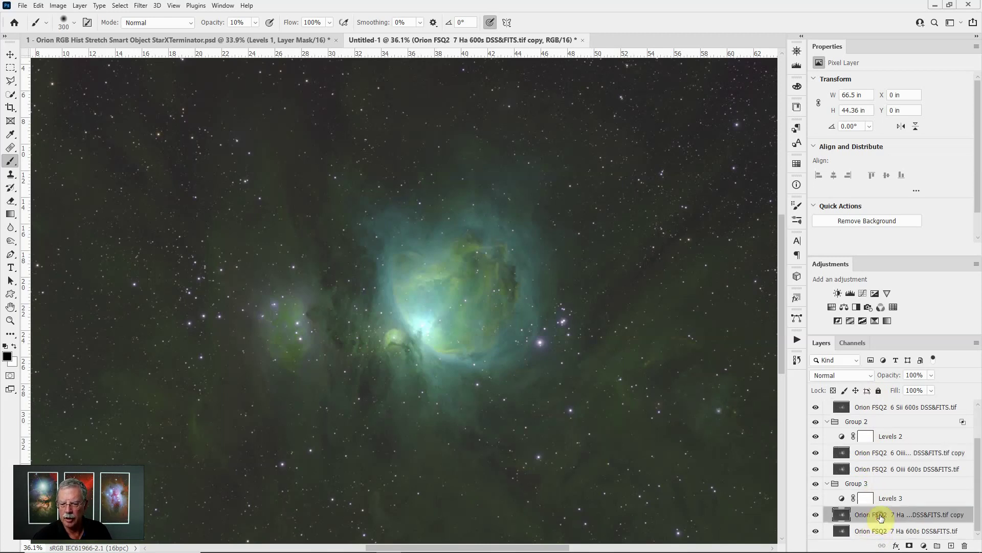
Close Untitled-1 without saving and open the file 3 - Orion Narrowband StarXTerminator
click(583, 41)
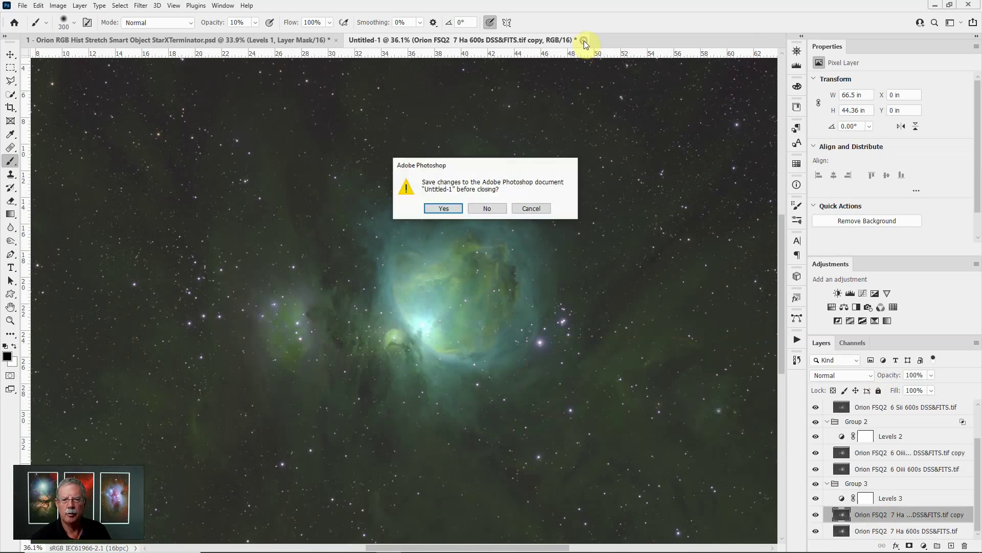
click(489, 208)
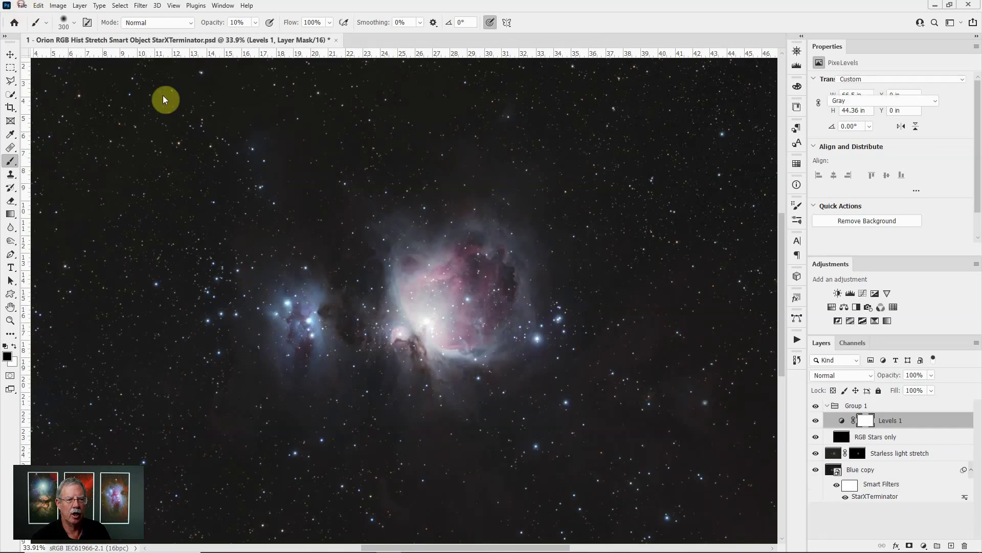
key(alt+f)
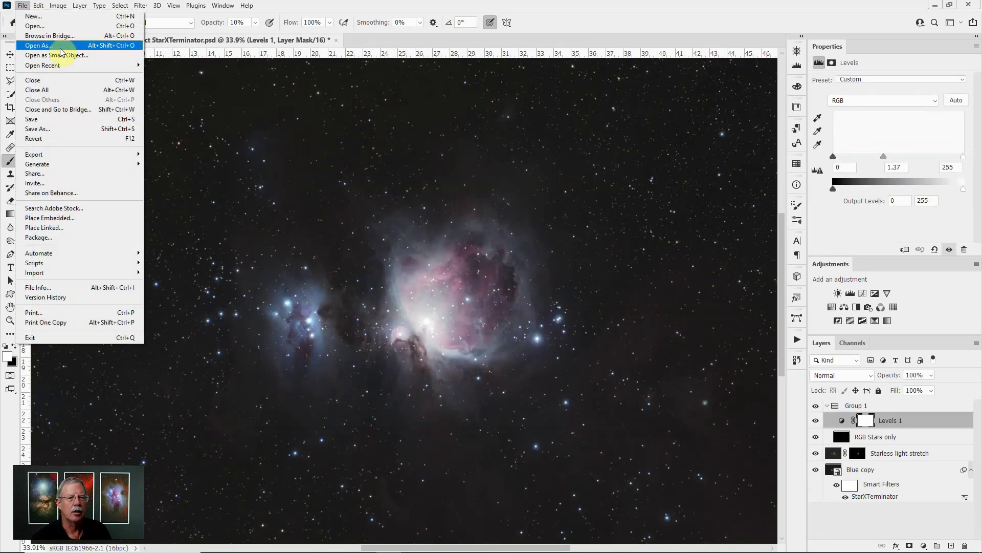
key(Escape)
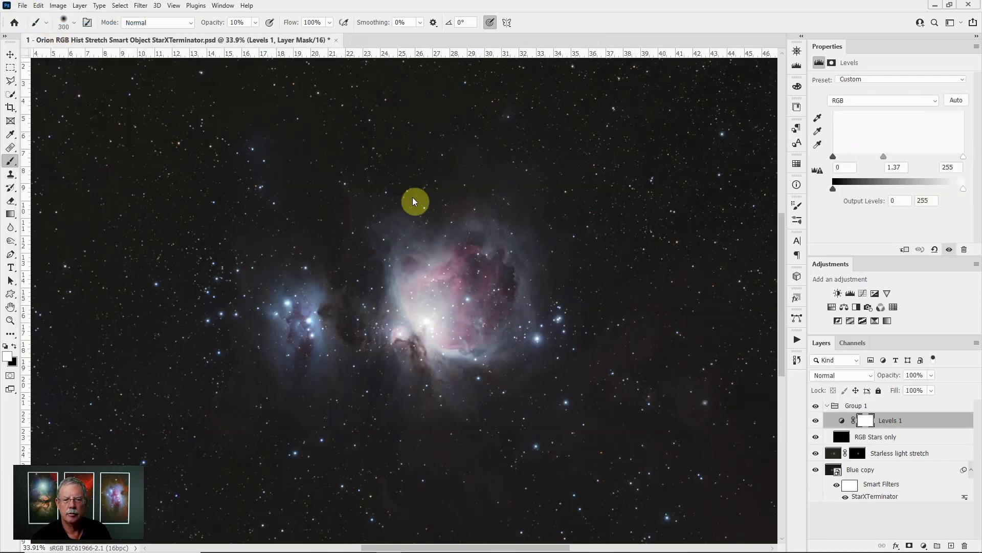
key(ctrl+o)
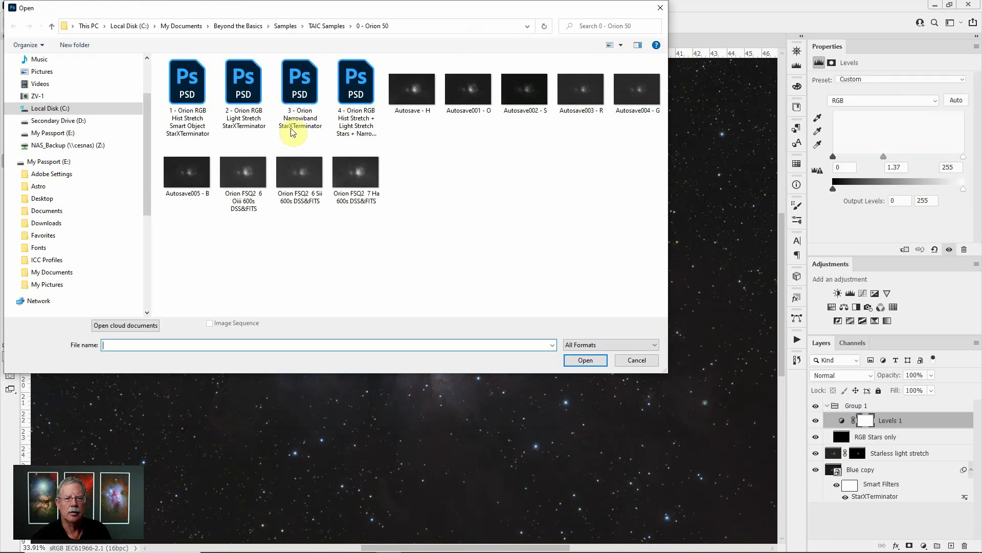
key(Escape)
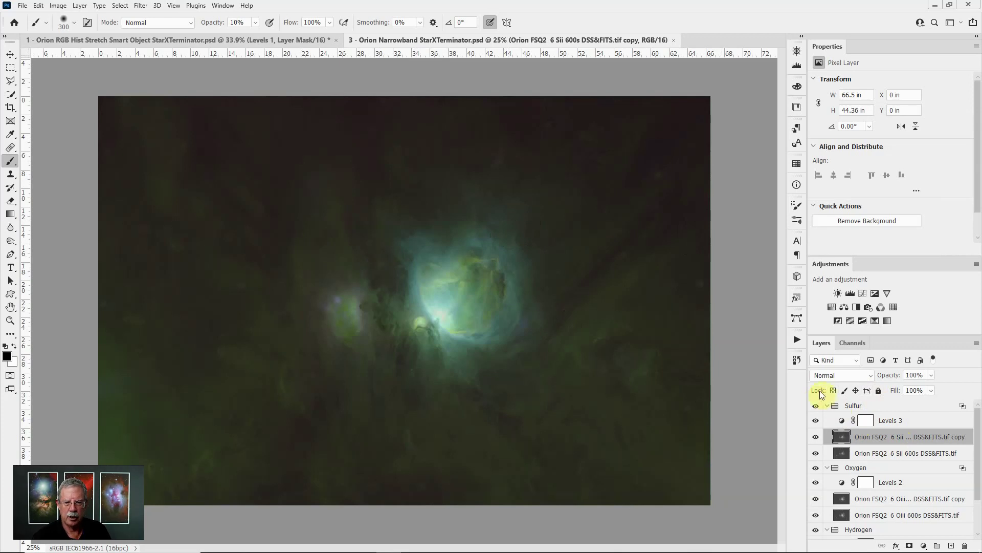
Set the Sulfur group's Levels to black point 52, midtone 1.00 and white point 251, and open the Oxygen group's Levels settings
click(843, 421)
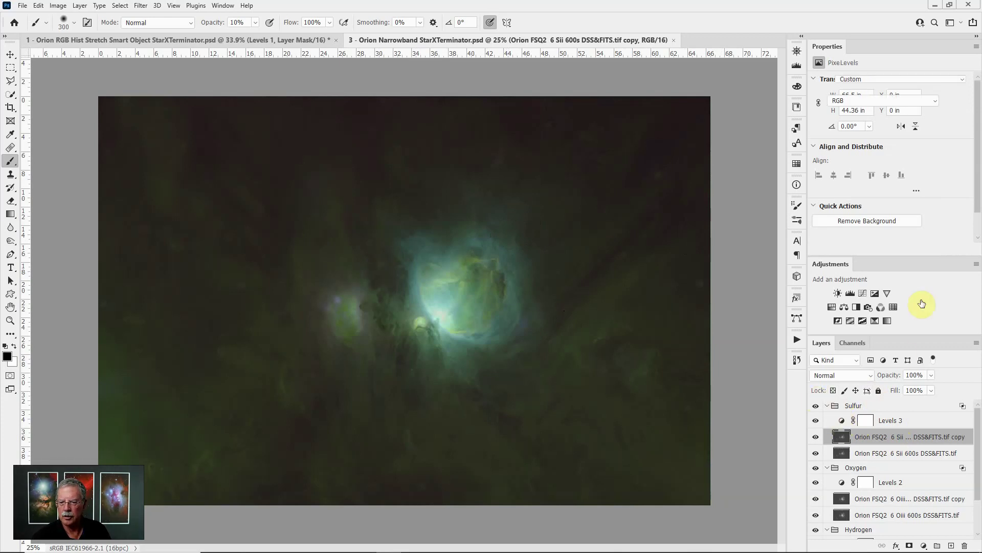
drag(906, 159, 901, 160)
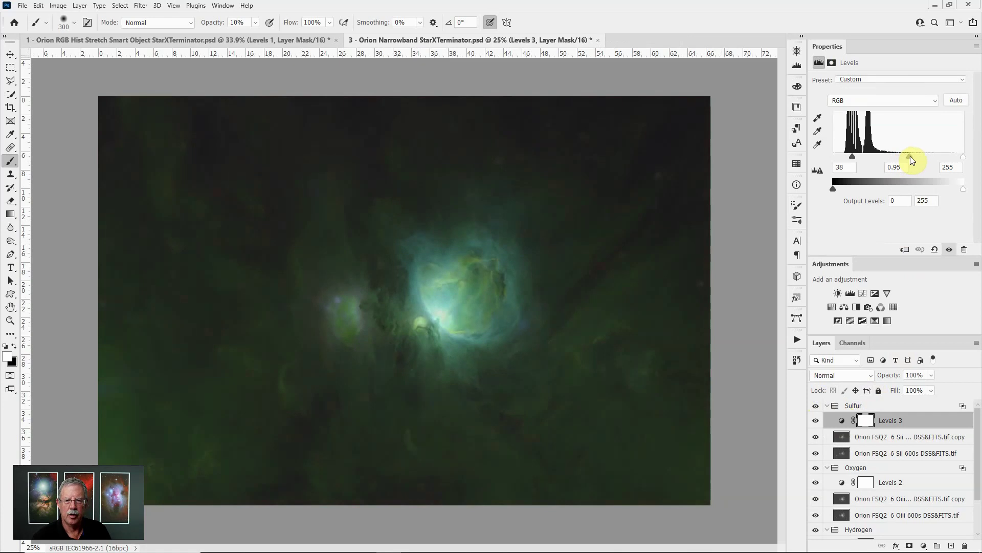
drag(910, 156, 961, 156)
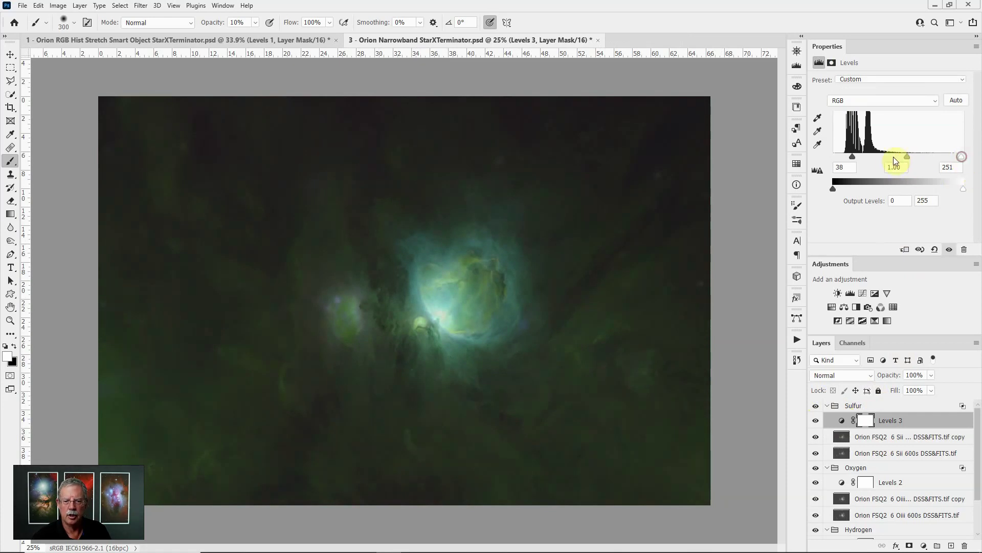
drag(854, 159, 860, 157)
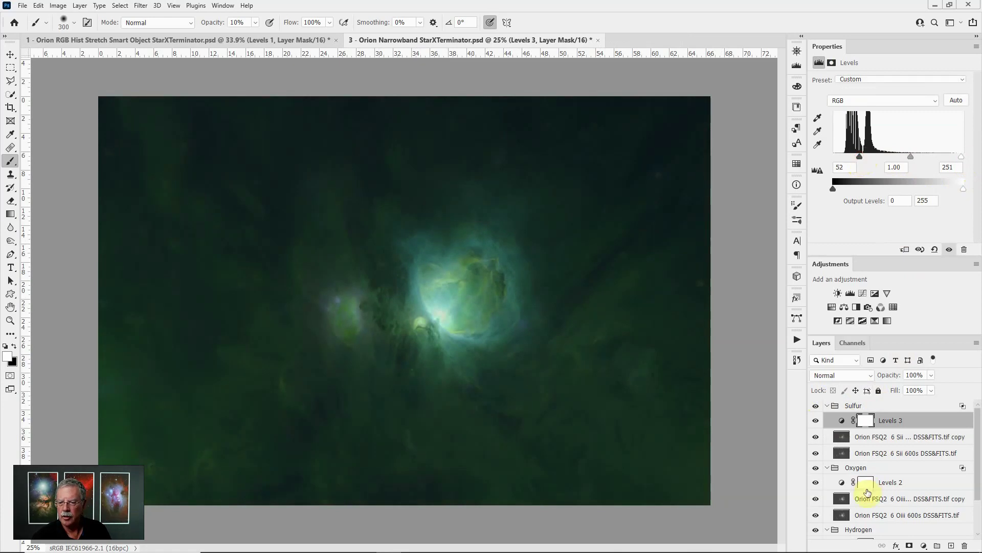
click(841, 483)
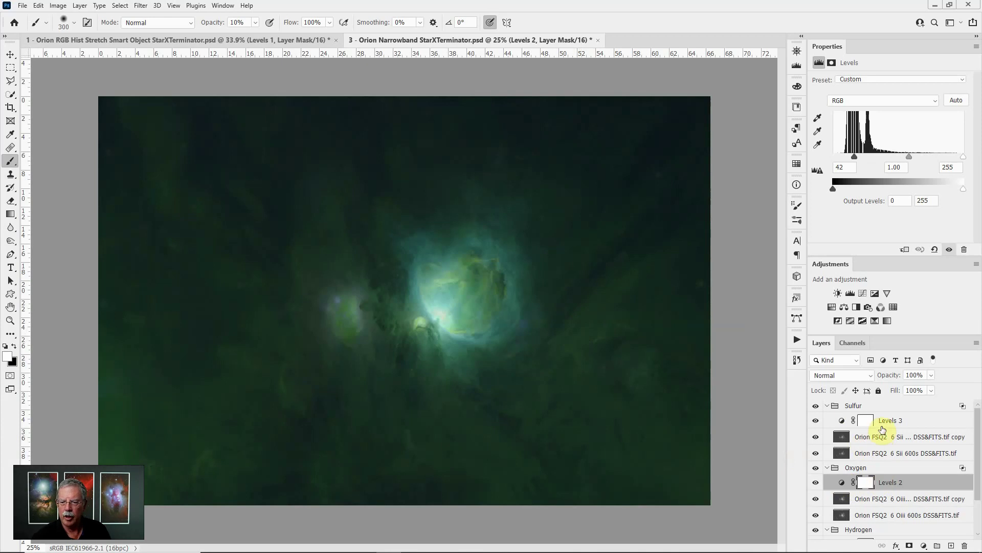
Collapse the Sulfur, Oxygen and Hydrogen groups and select all three of them together
click(826, 407)
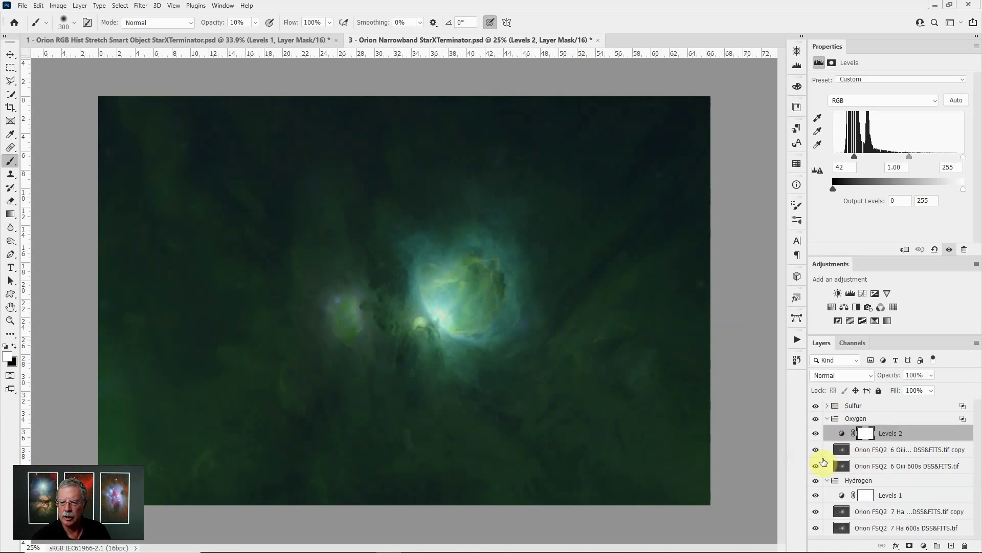
click(828, 419)
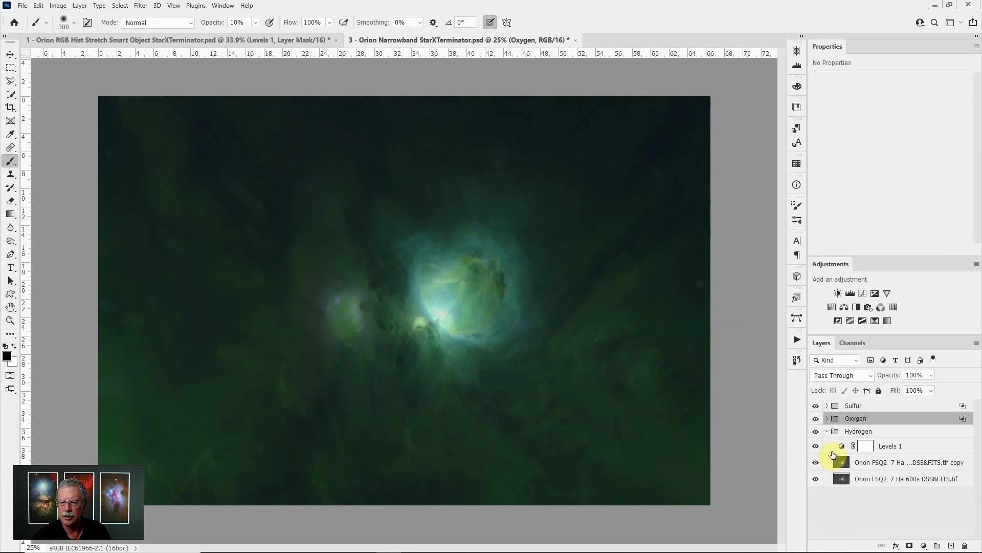
click(828, 432)
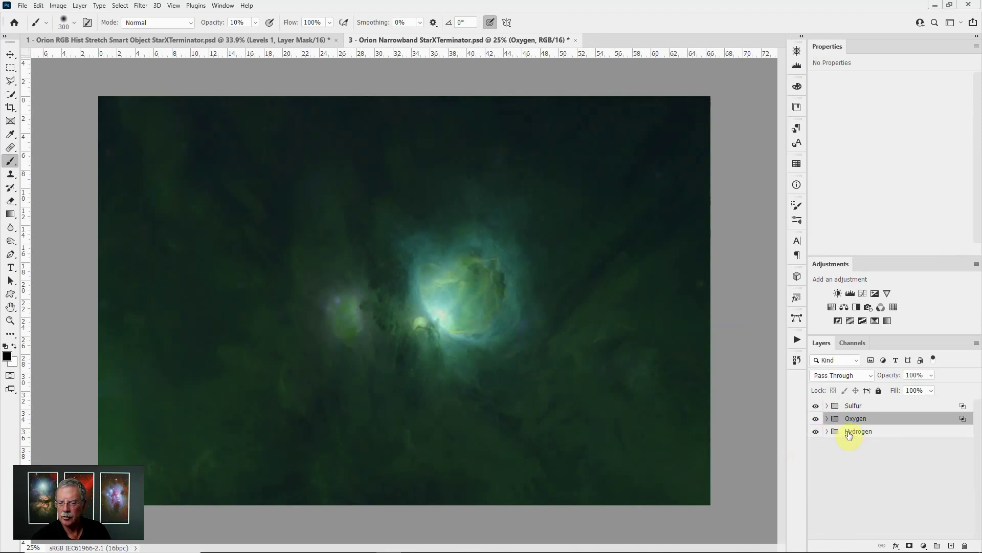
click(871, 405)
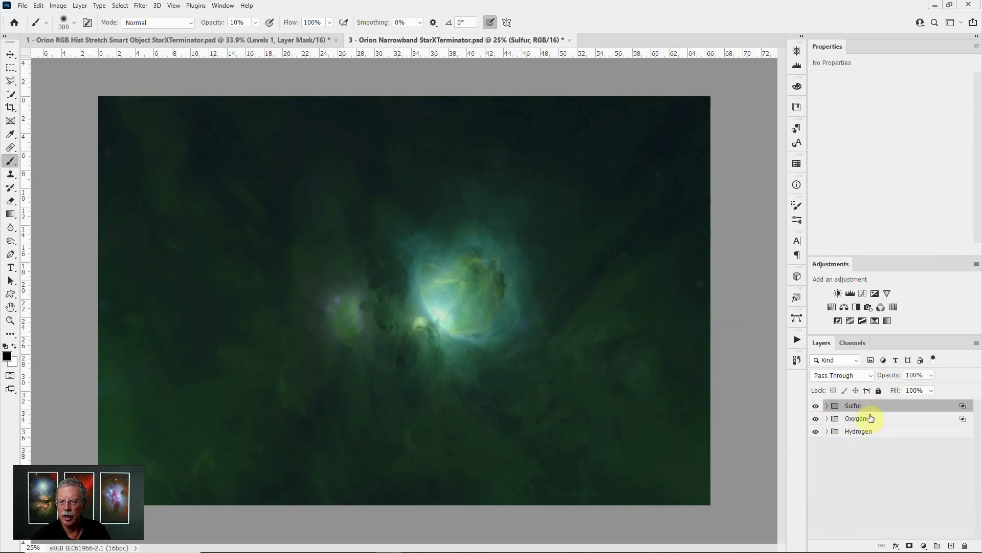
click(870, 420)
click(869, 434)
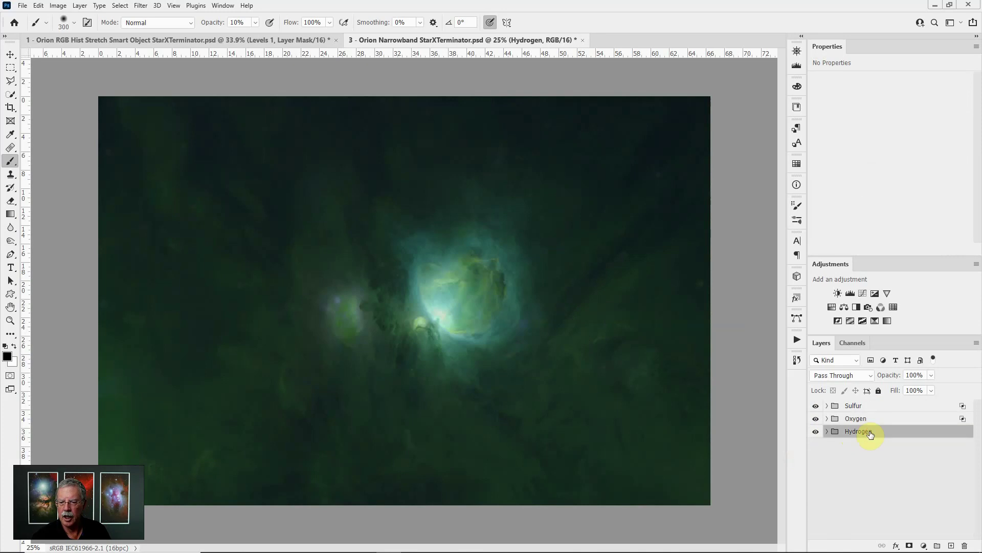
shift+click(869, 406)
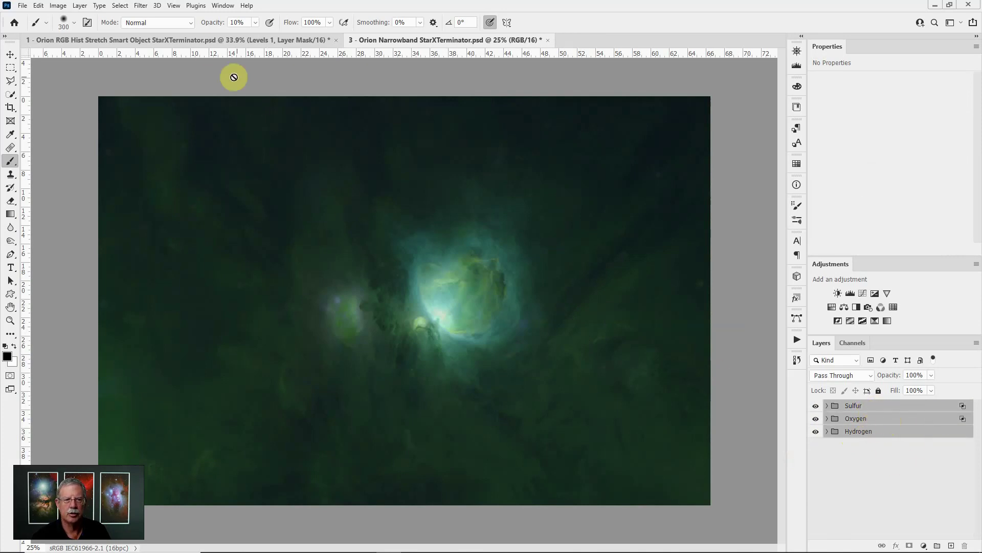
Switch to the document 1 - Orion RGB Hist Stretch Smart Object StarXTerminator.psd and collapse Group 1
click(205, 41)
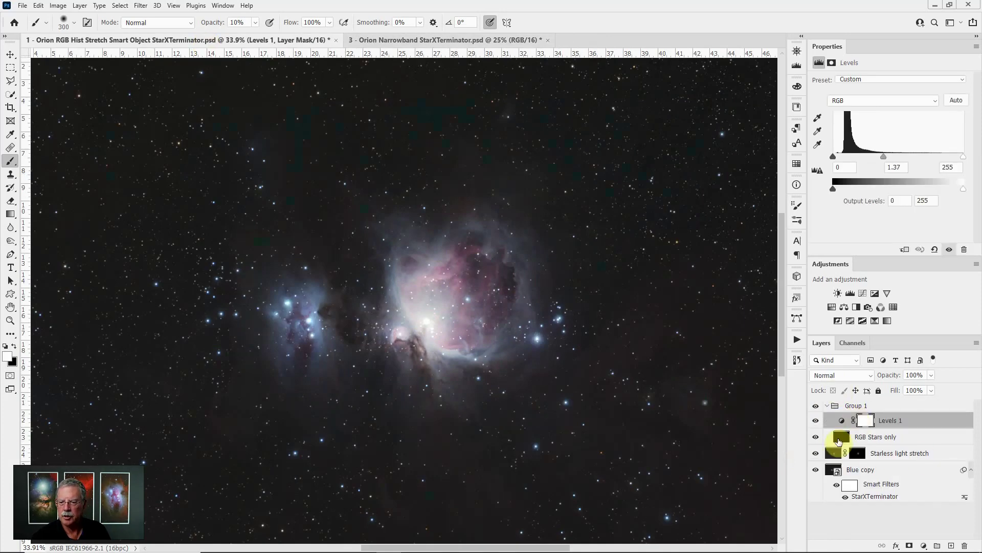
click(829, 405)
click(827, 405)
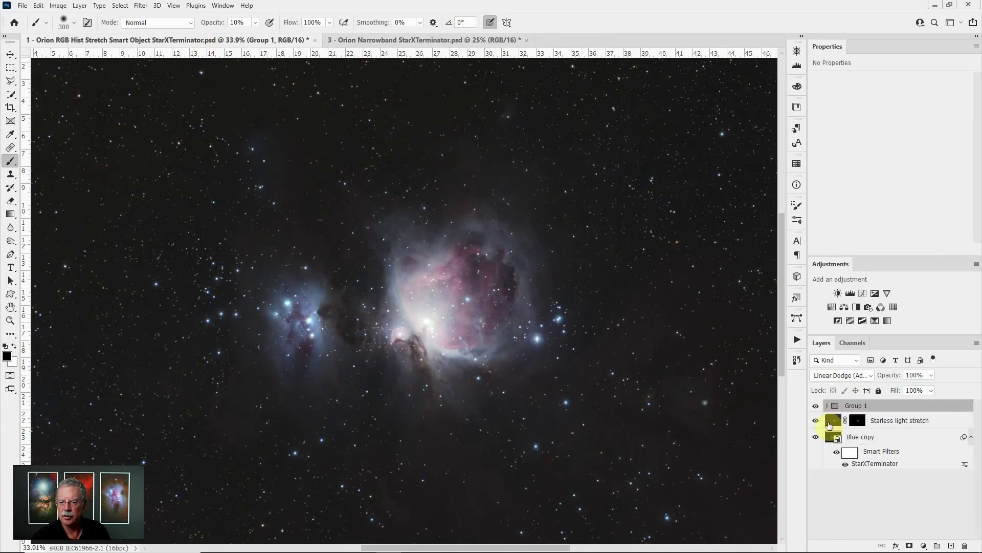
Copy the Sulfur, Oxygen and Hydrogen groups from the narrowband document into the Orion RGB document, directly above the Starless light stretch layer
click(880, 420)
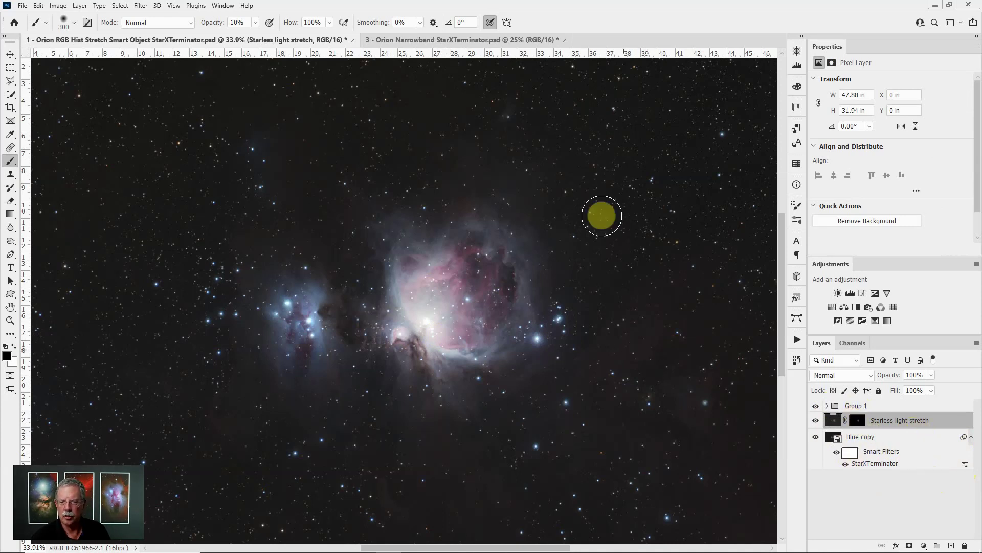
click(426, 40)
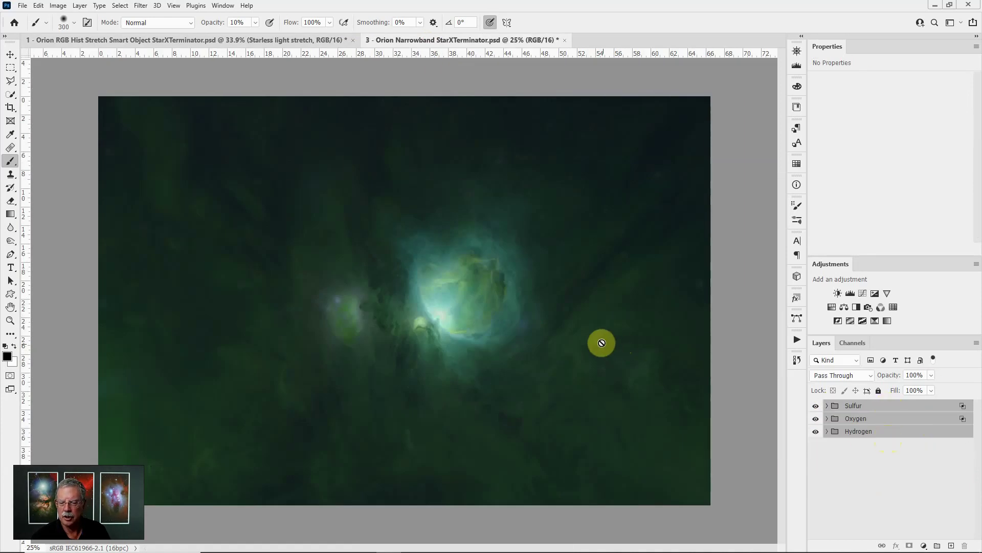
key(v)
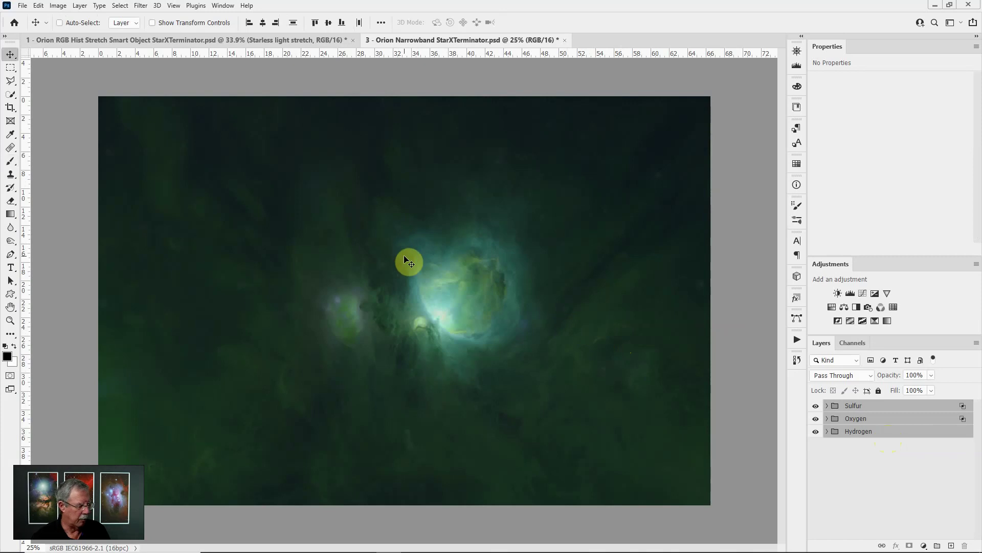
drag(441, 249, 228, 81)
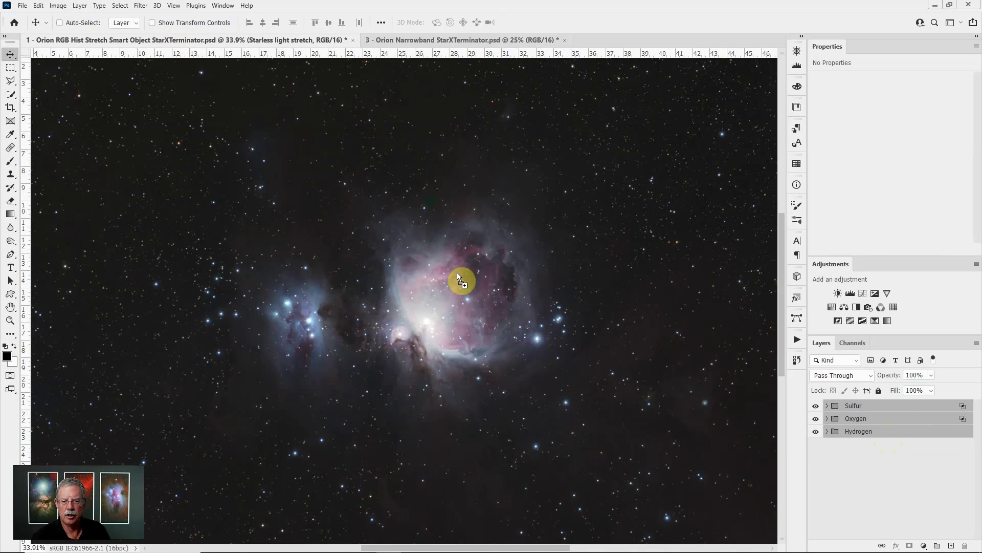
drag(457, 274, 458, 273)
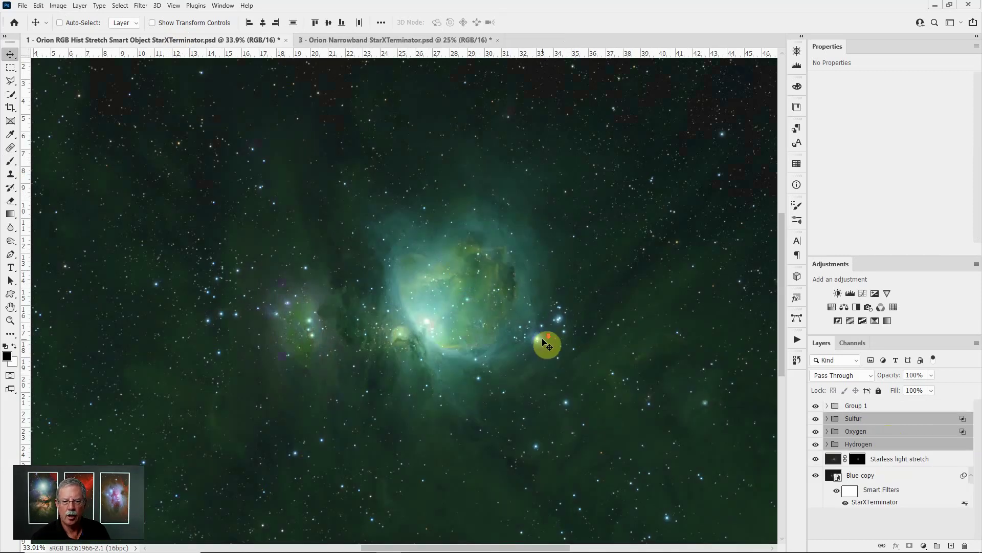
key(ctrl+0)
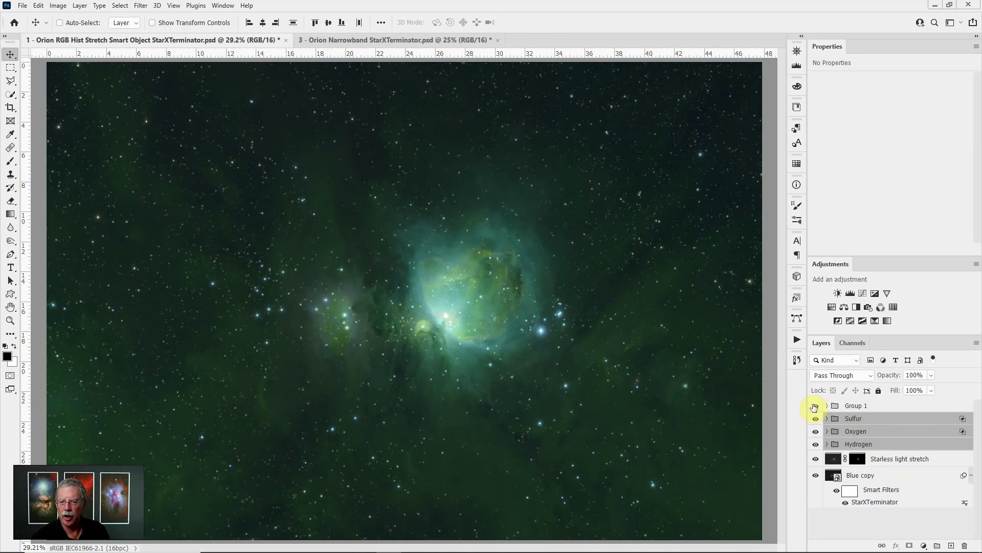
Compare the narrowband image with the stars of Group 1 hidden and shown, and inspect the nebula up close
click(816, 406)
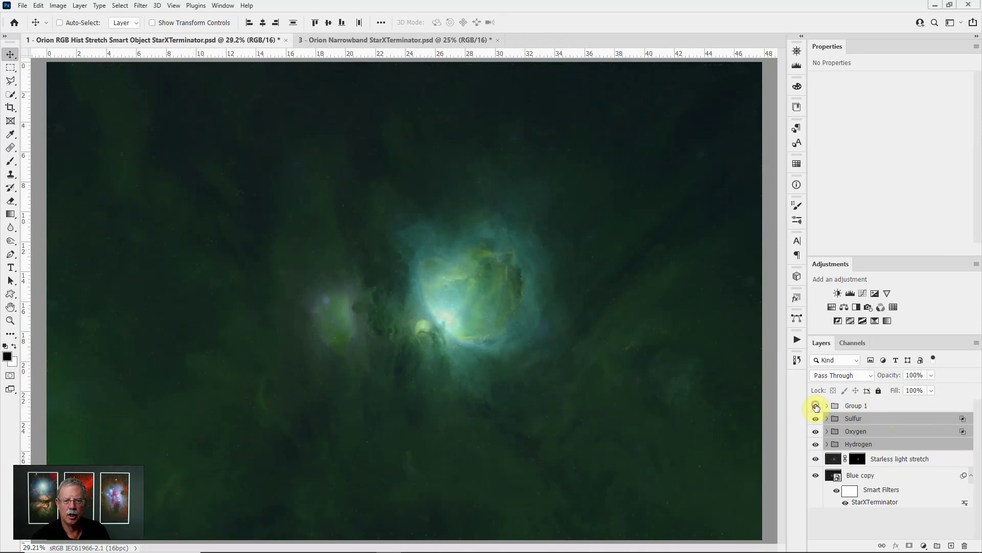
click(816, 405)
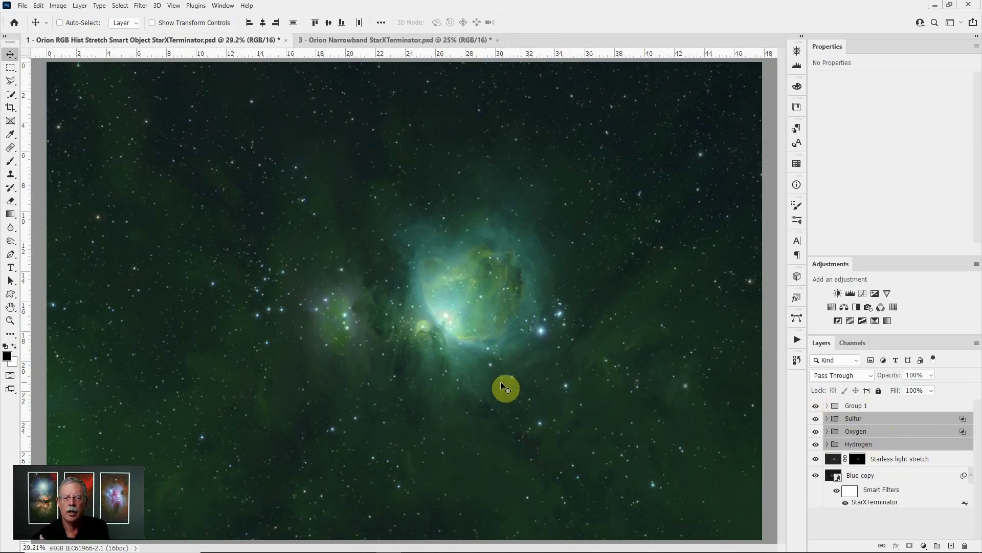
scroll(501, 382, up, 3)
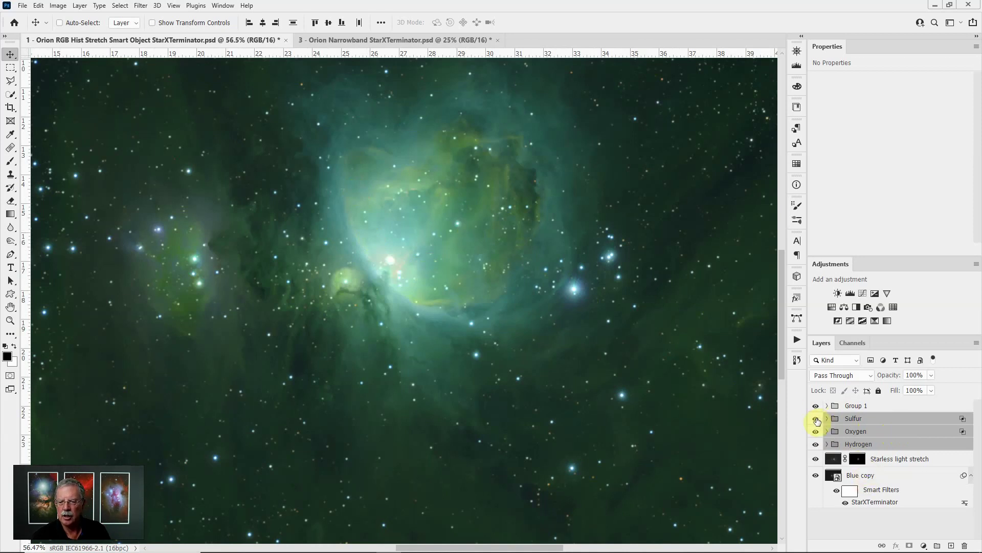
Hide the Sulfur, Oxygen and Hydrogen groups so that only the RGB layers and Group 1 are displayed
drag(817, 421, 812, 442)
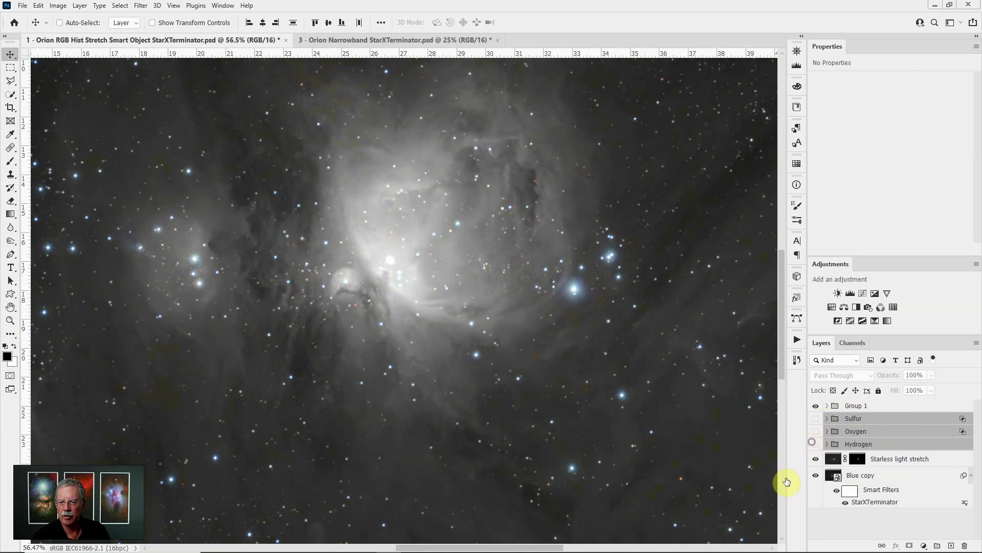
scroll(522, 345, down, 3)
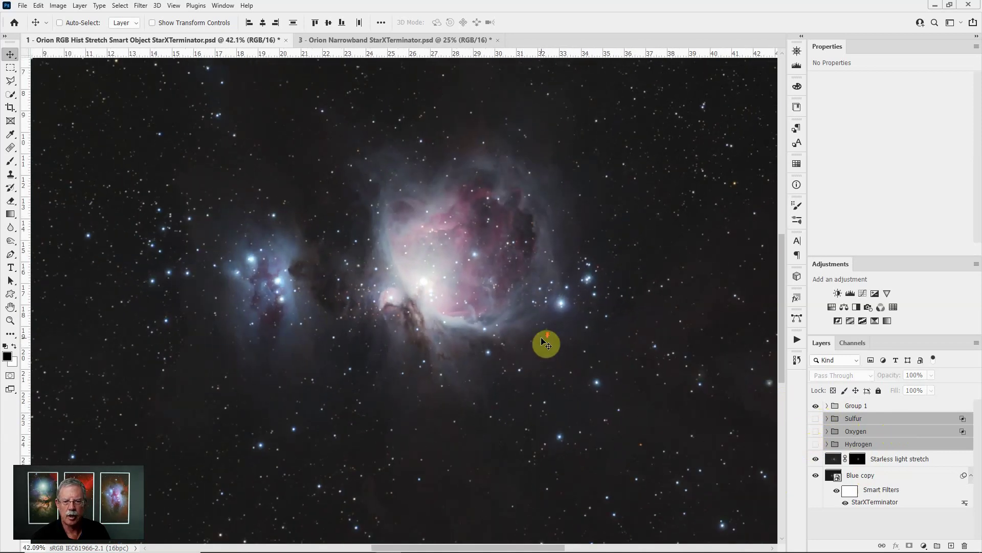
scroll(546, 343, down, 1)
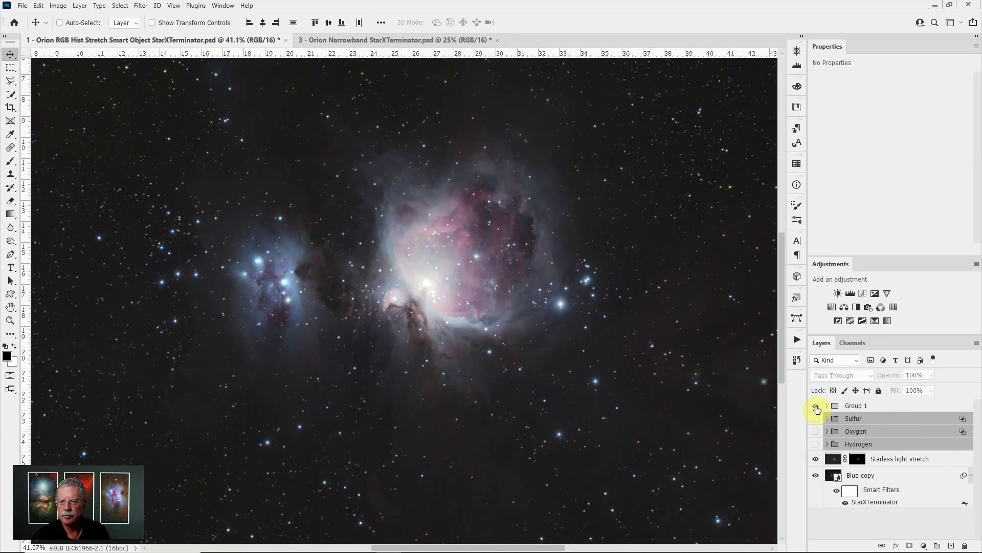
Compare the RGB image without and with Group 1, and without and with the Blue copy layer's smart filters
click(817, 407)
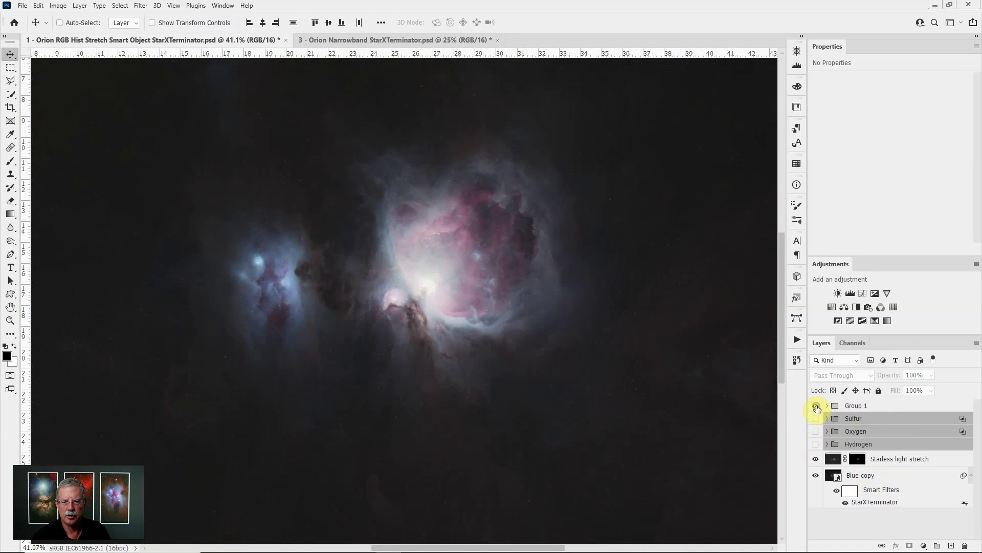
click(816, 407)
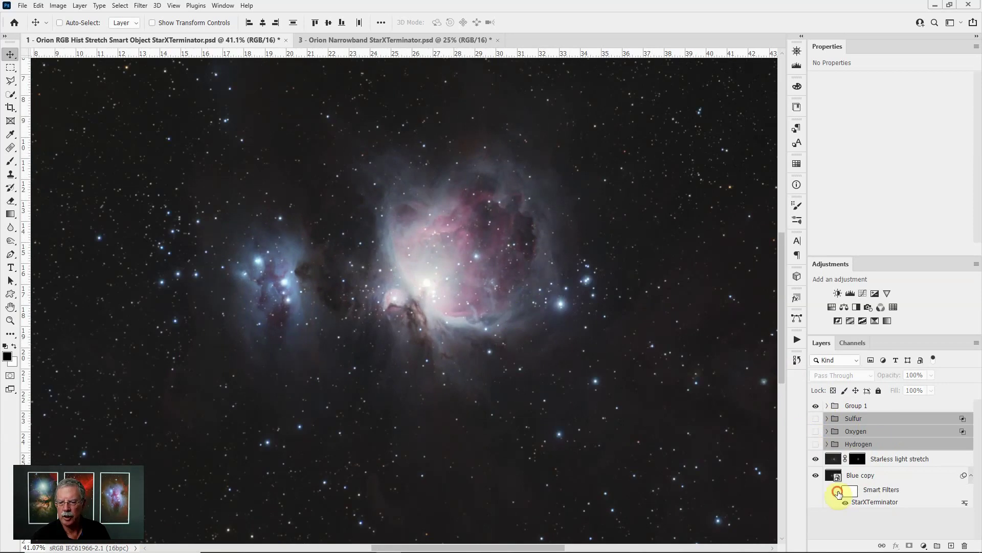
click(838, 493)
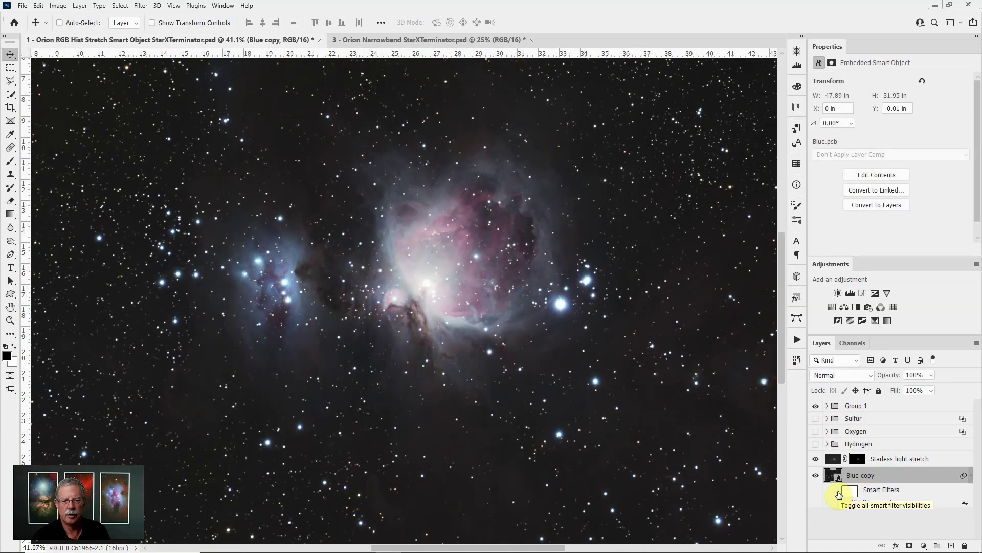
click(838, 493)
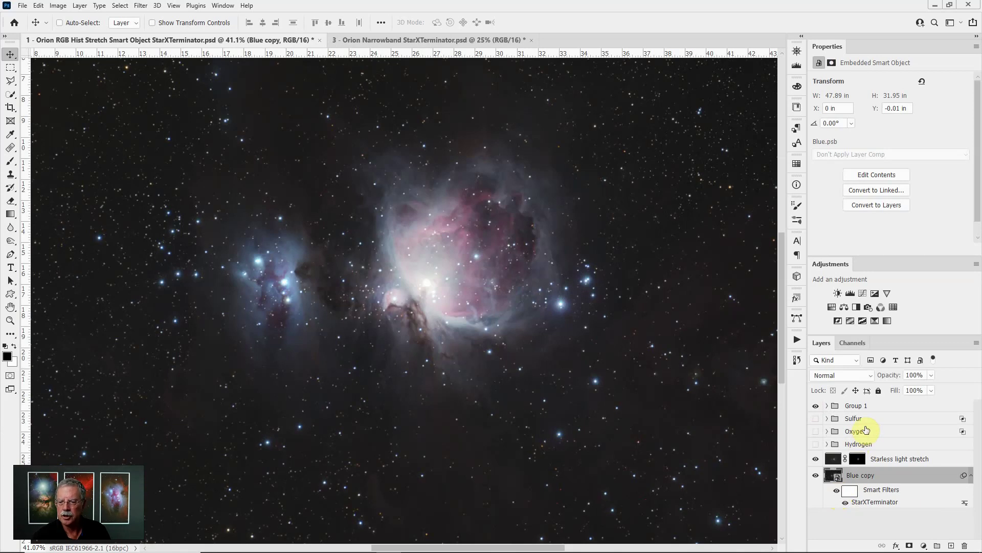
Show the Oxygen group and enable the green channel alongside blue in its advanced blending options
click(816, 431)
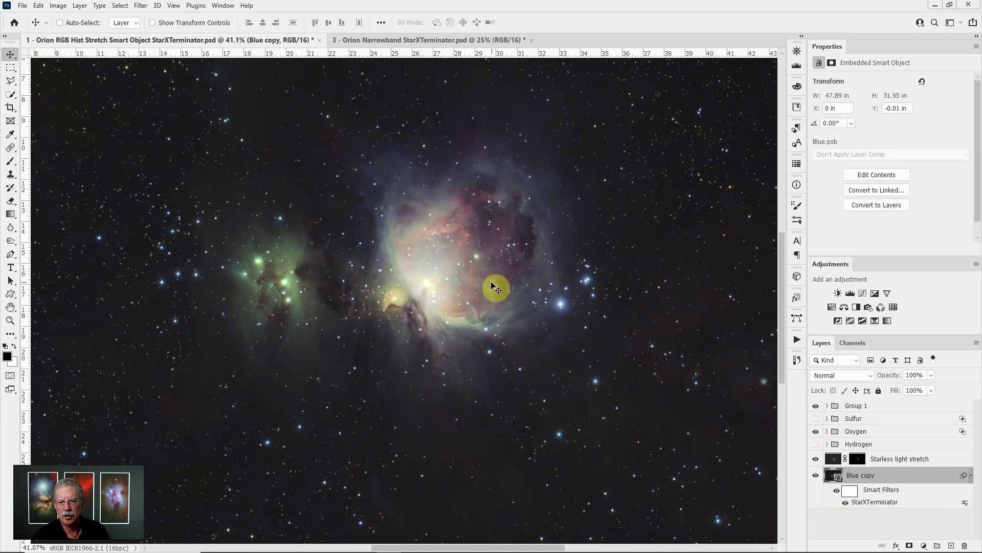
click(881, 432)
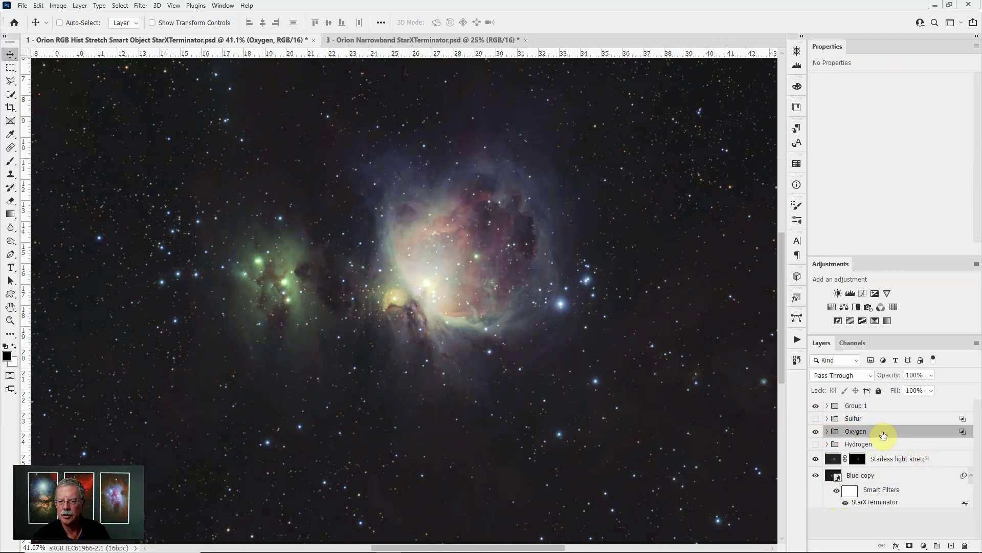
double_click(932, 433)
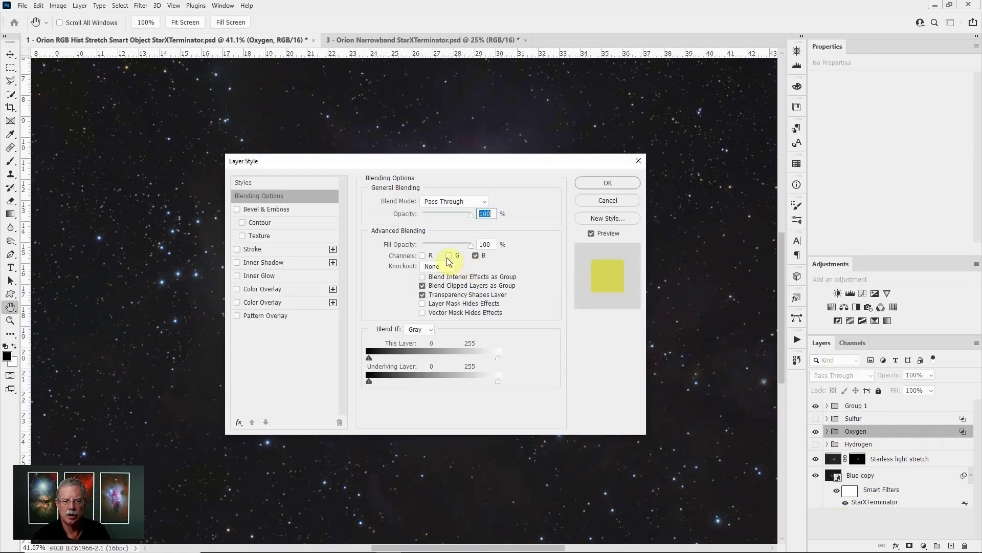
click(447, 257)
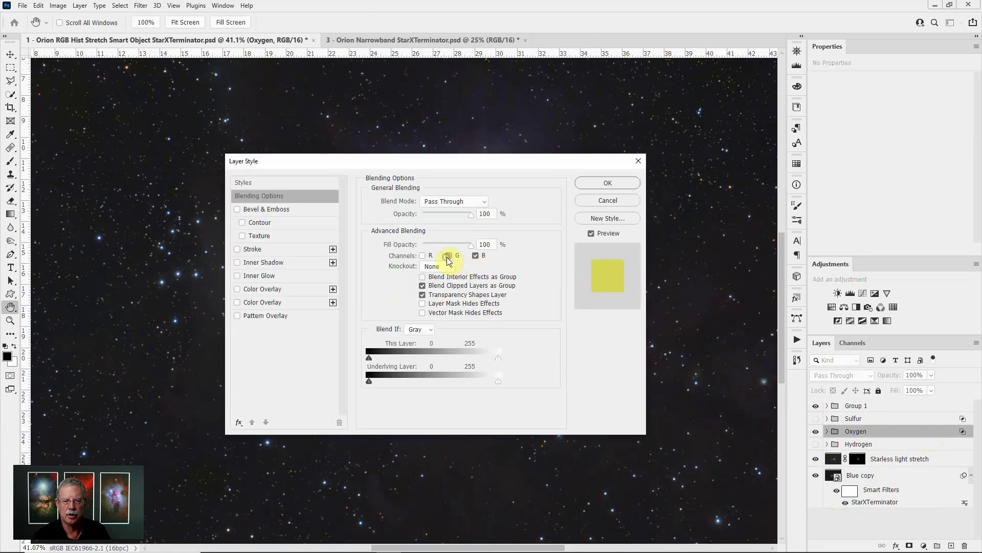
click(615, 183)
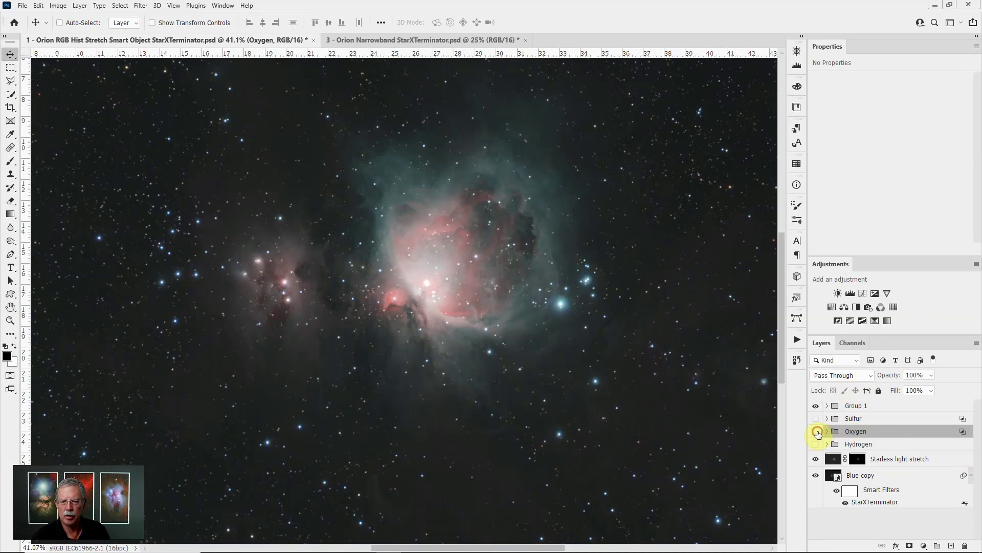
Set the Oxygen group's blend mode to Lighten and compare the image with the group hidden and shown
click(817, 431)
click(816, 431)
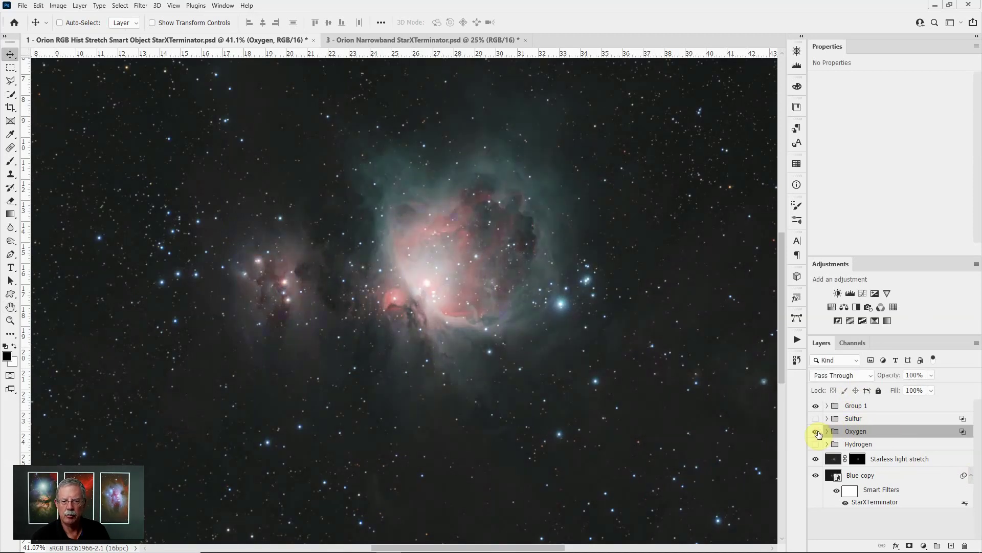
click(848, 377)
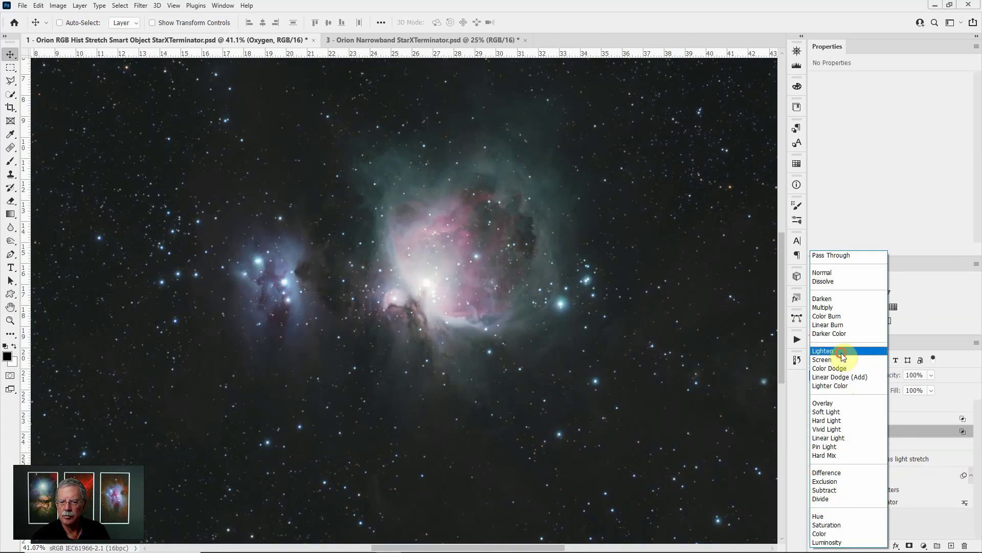
click(842, 353)
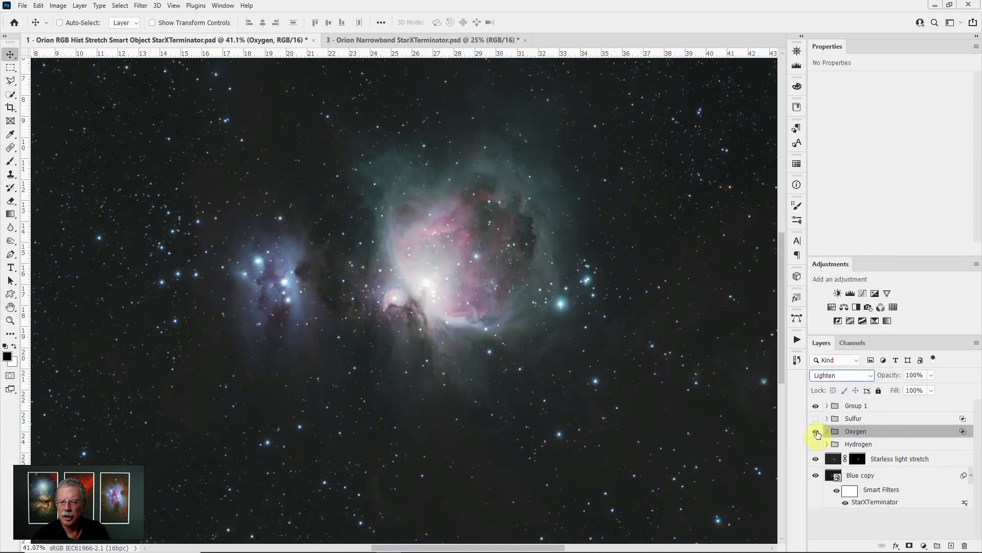
click(816, 432)
click(816, 432)
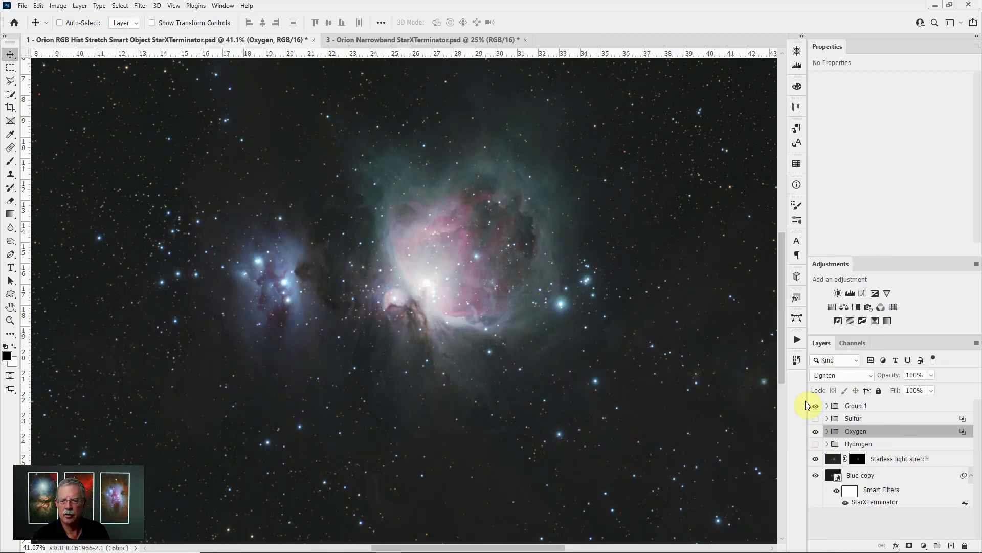
Set the Oxygen group's Levels to black point 53, midtone 1.14 and white point 250, and collapse the group
click(827, 431)
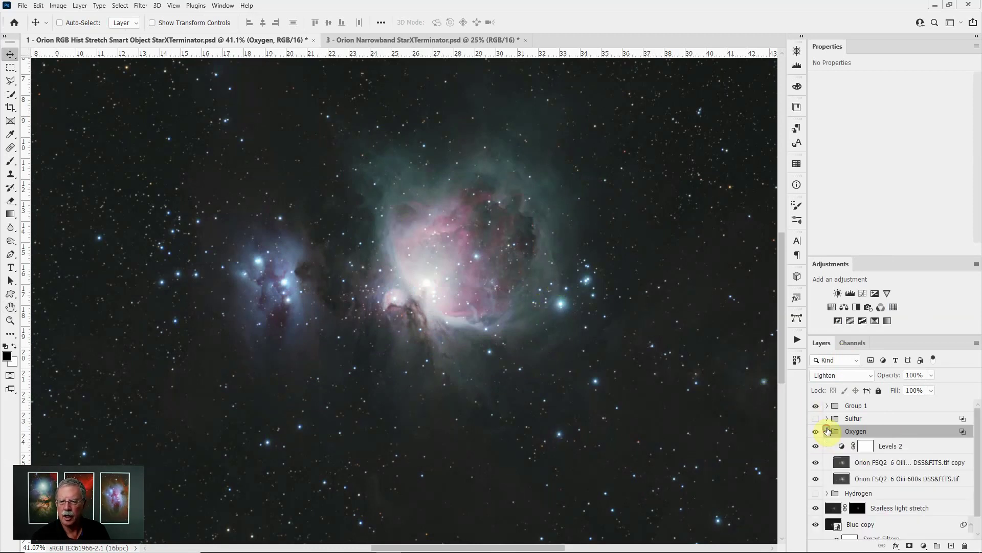
click(841, 446)
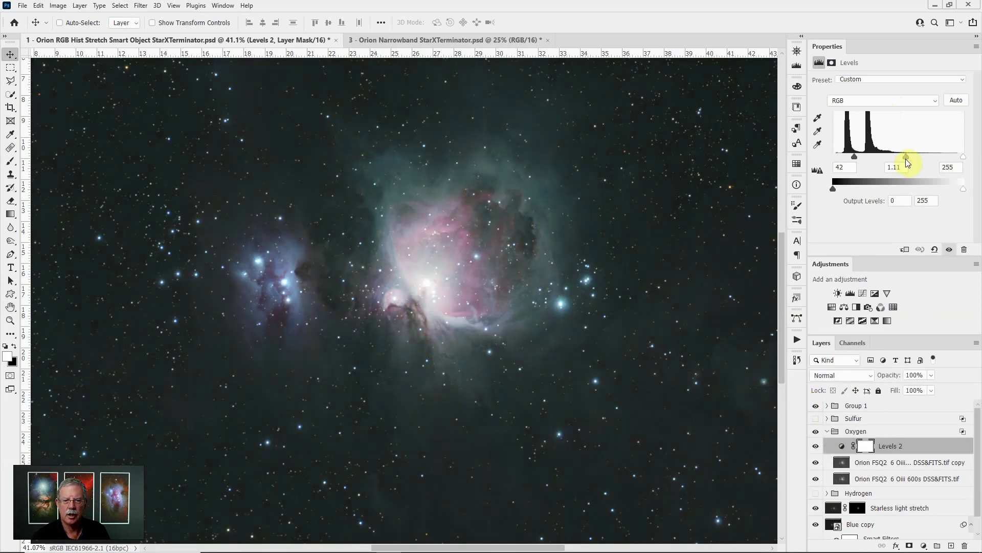
drag(907, 157, 861, 157)
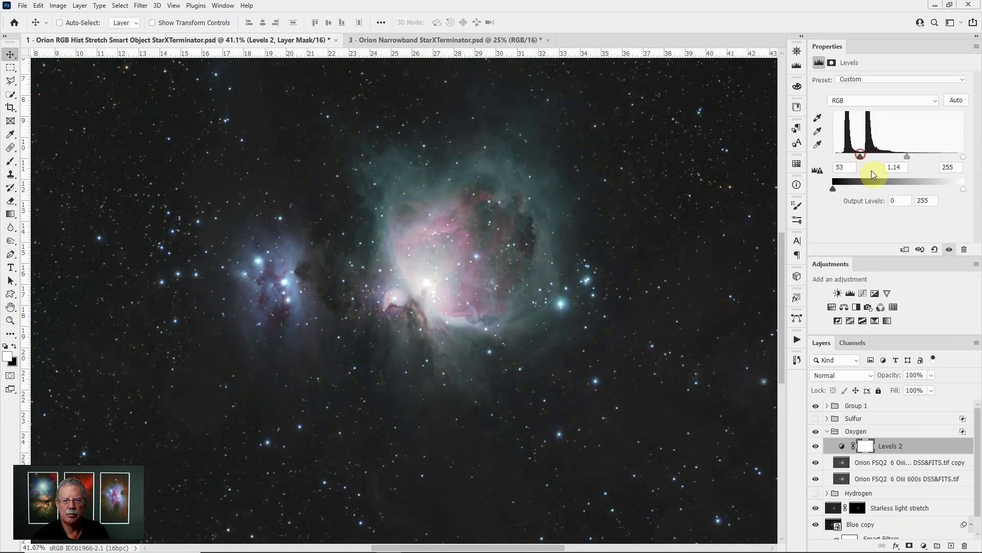
drag(963, 156, 961, 156)
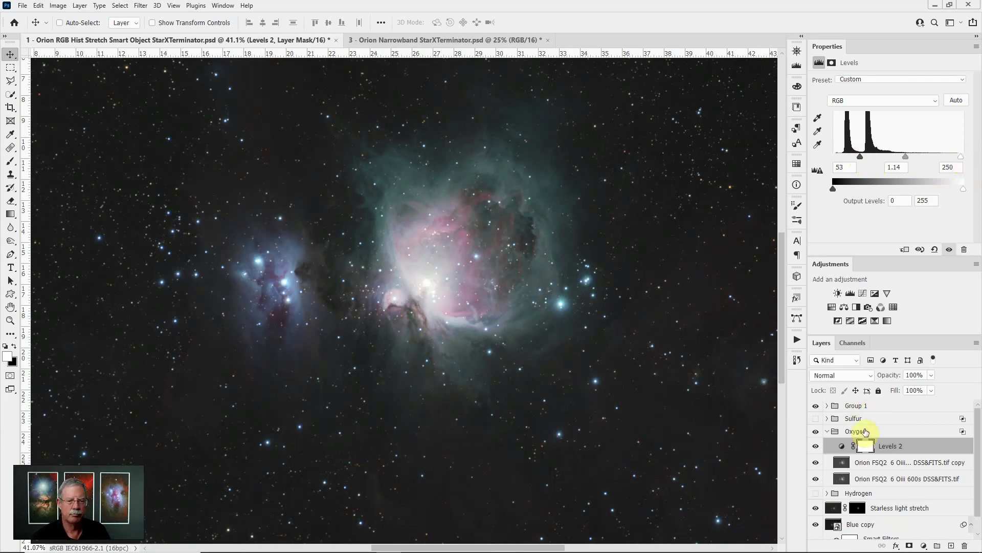
click(825, 434)
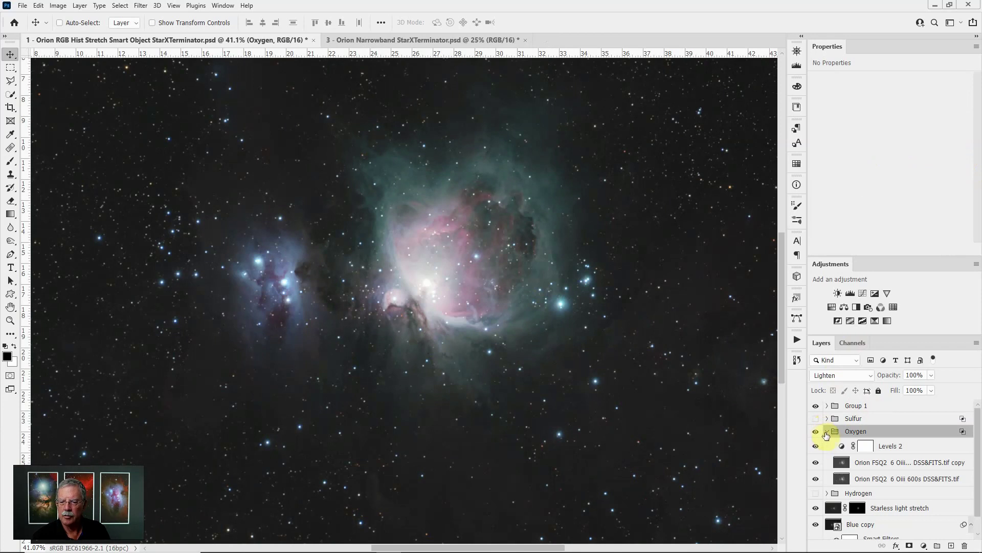
click(828, 432)
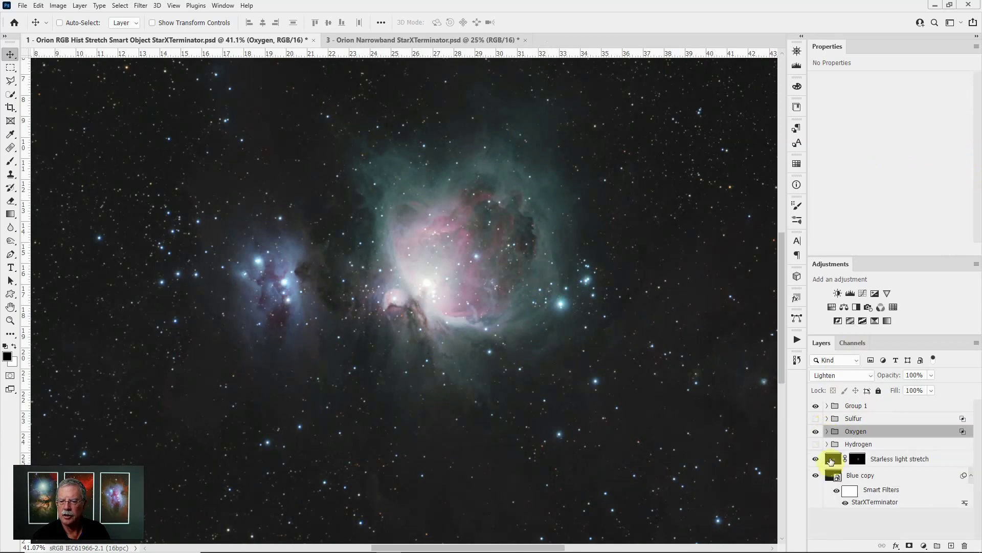
Show the Hydrogen group and disable its green and blue channels in advanced blending, leaving only red
click(816, 458)
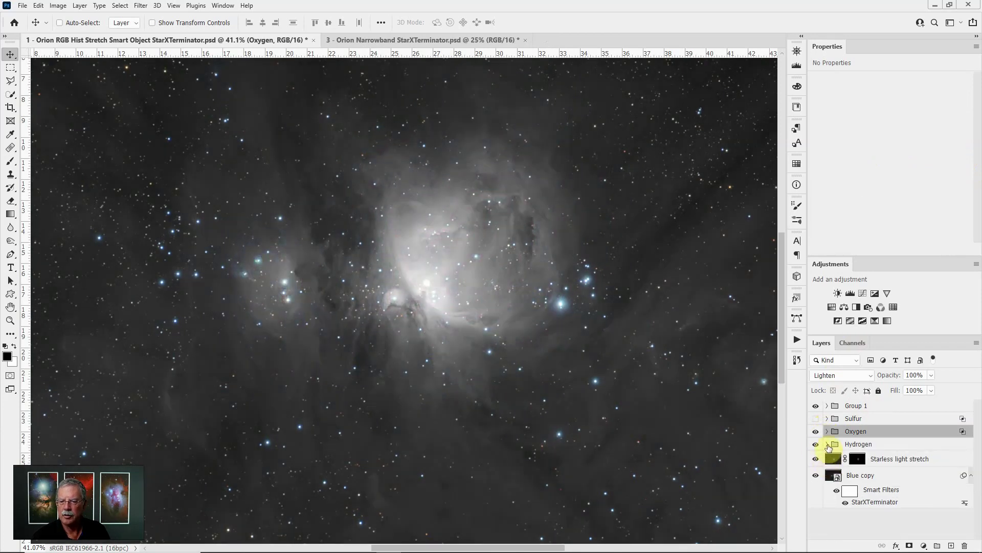
click(935, 445)
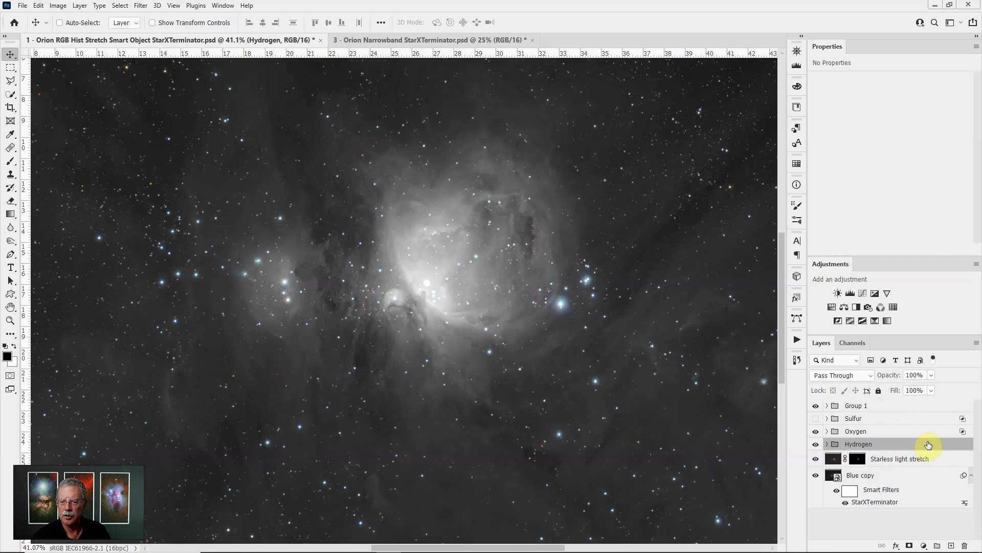
double_click(929, 445)
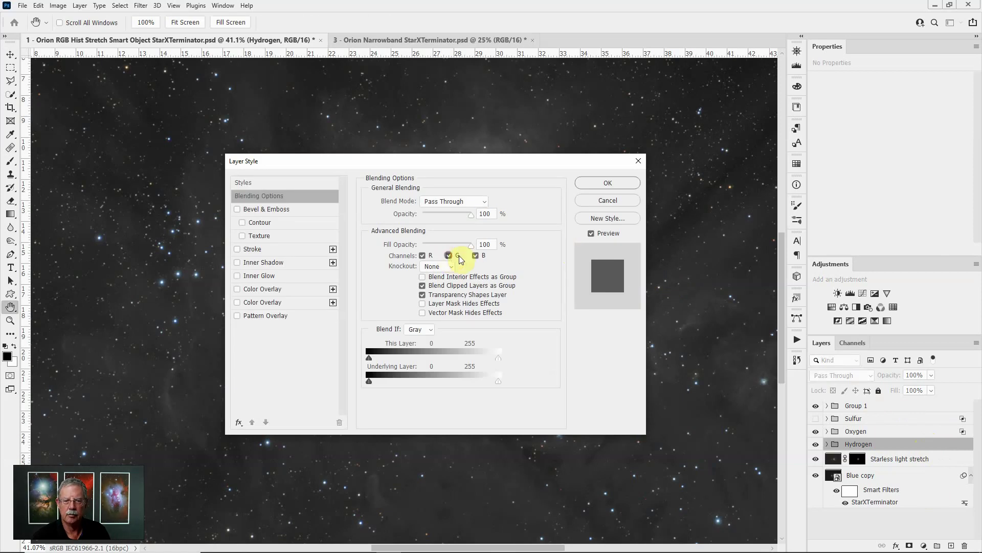
click(460, 257)
click(475, 256)
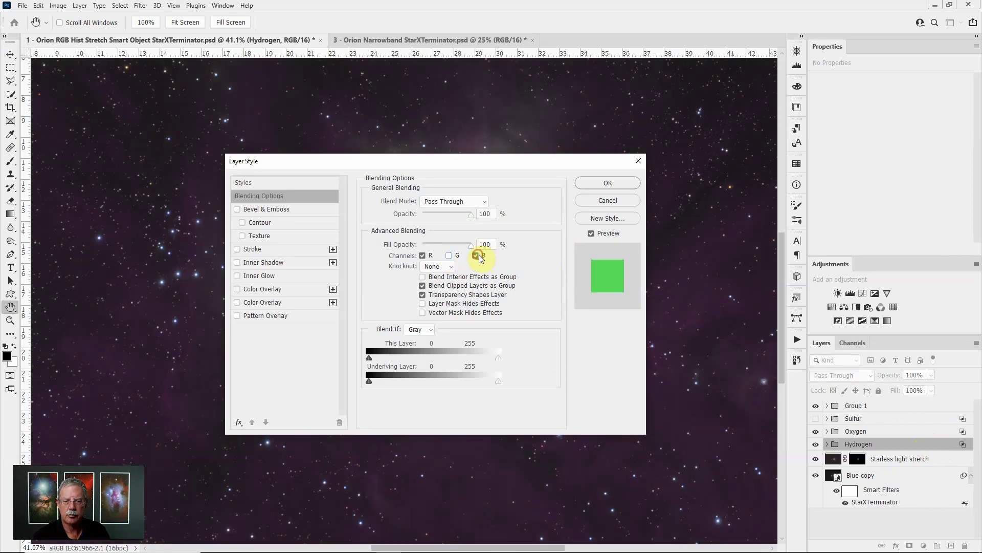
click(627, 182)
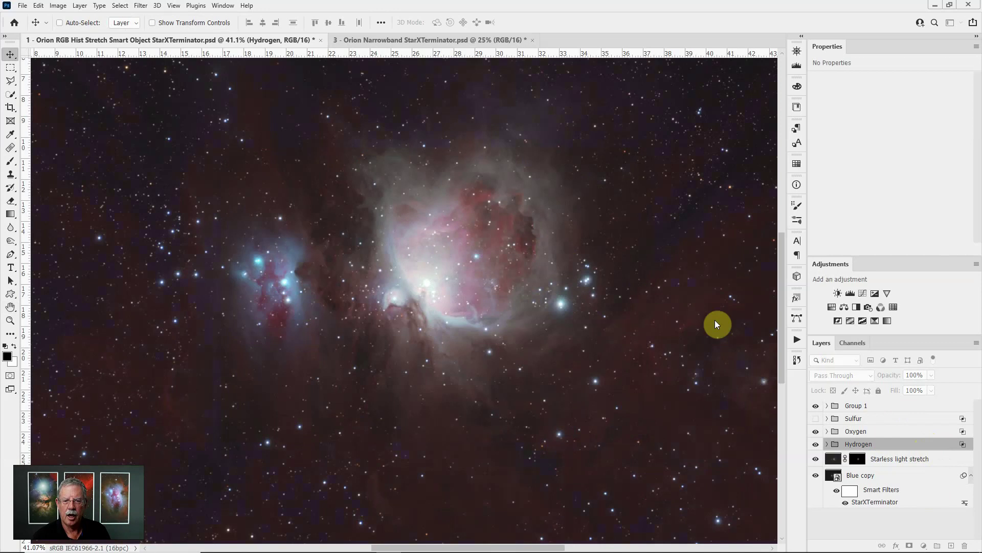
Set the Hydrogen group's Levels to black point 44 and midtone 1.32
click(828, 444)
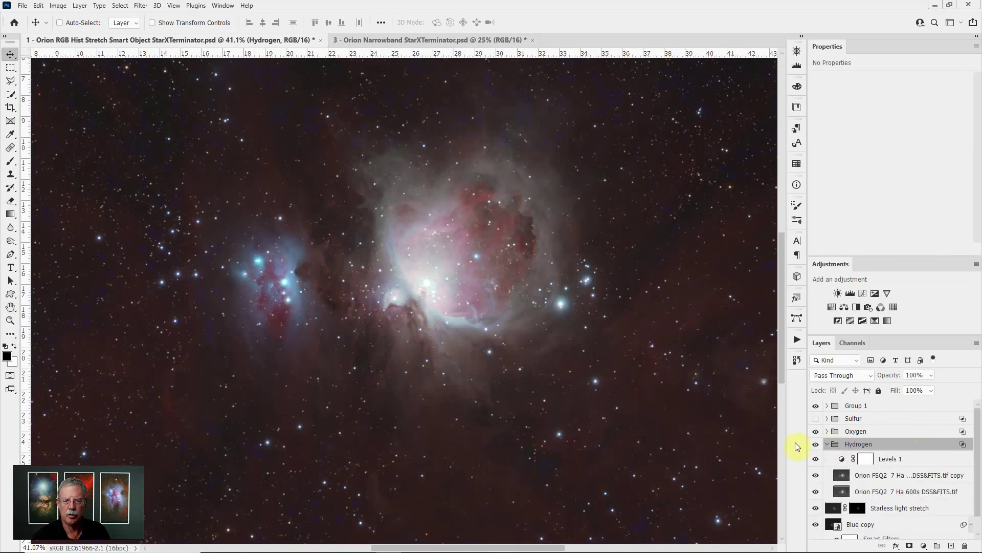
click(842, 458)
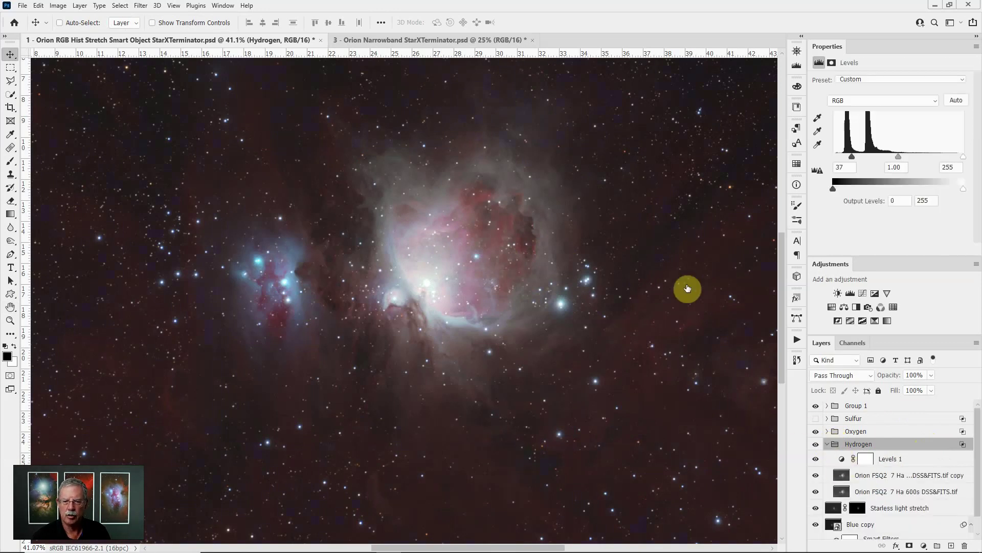
scroll(694, 281, down, 1)
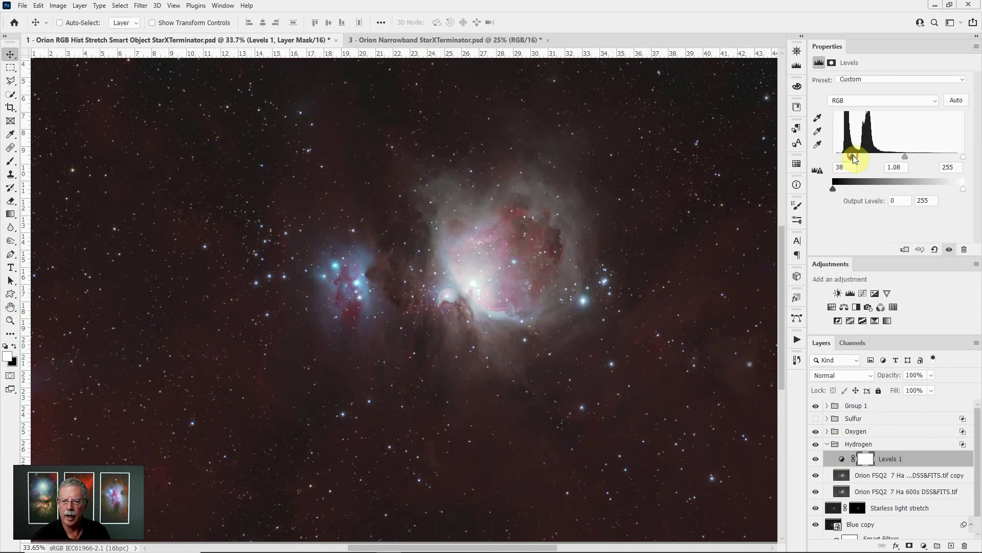
mouse_move(853, 155)
mouse_down()
mouse_move(897, 154)
mouse_move(856, 154)
mouse_up()
click(903, 156)
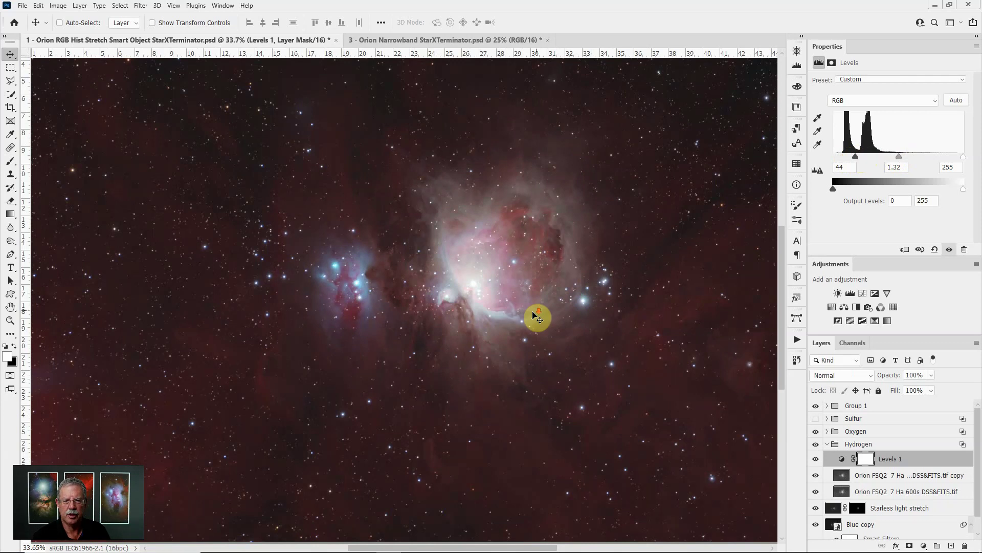
Compare the blended nebula with the Group 1 stars hidden and shown
scroll(467, 298, up, 2)
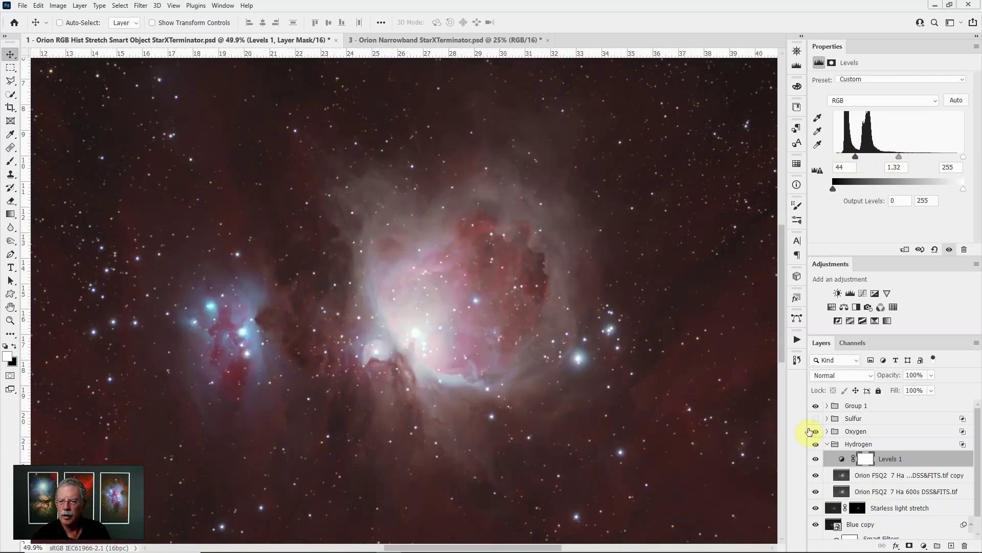
click(815, 406)
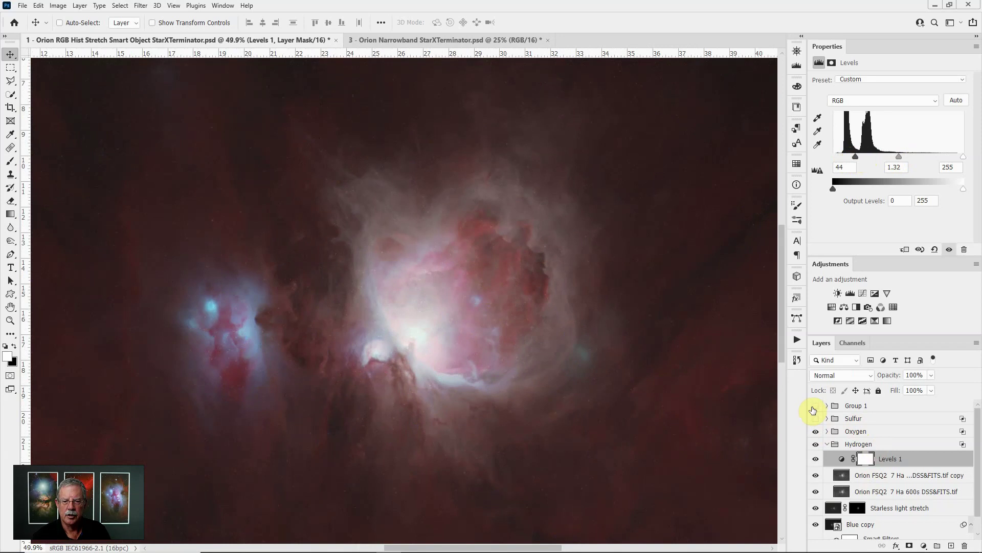
click(815, 406)
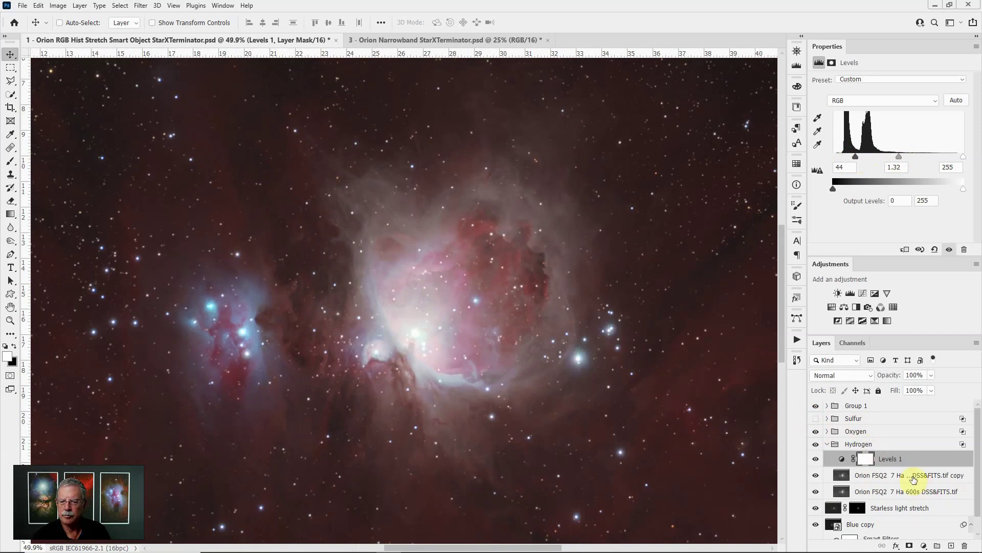
Show the Sulfur group and set its blend mode to Darken
click(870, 420)
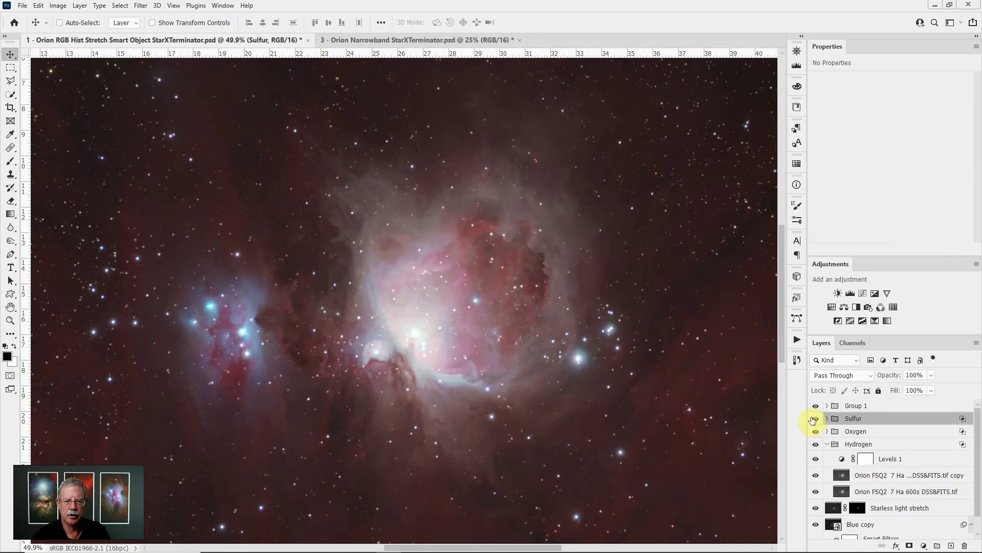
click(815, 418)
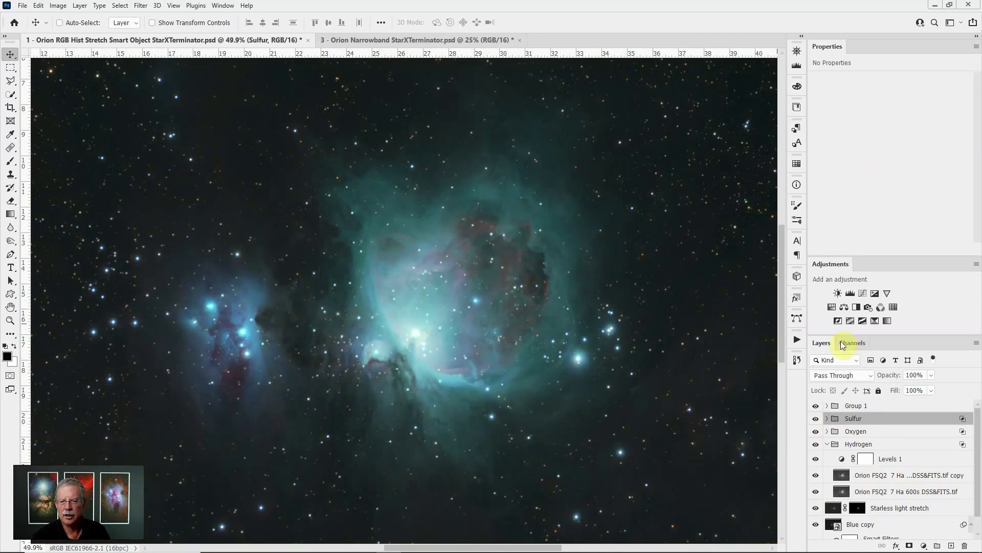
click(848, 376)
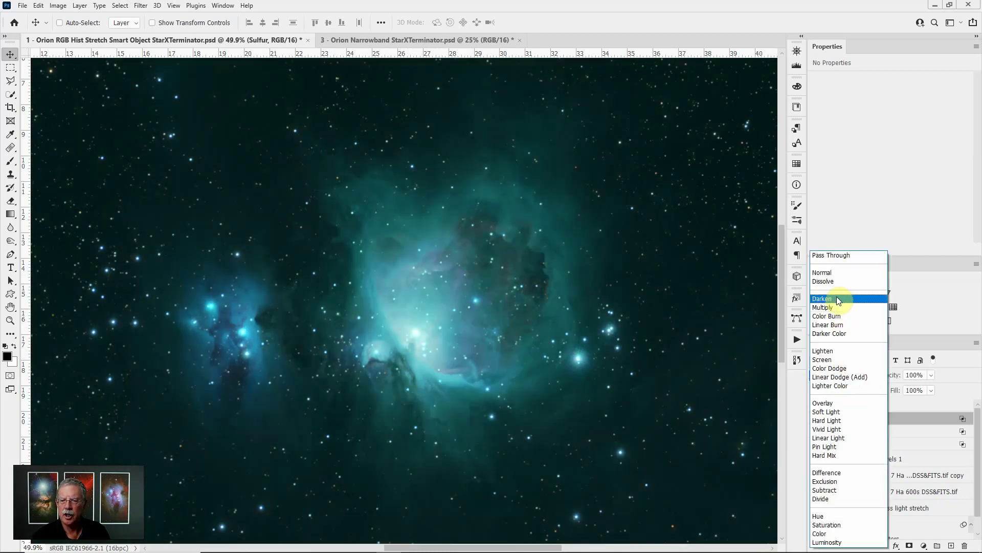
click(836, 297)
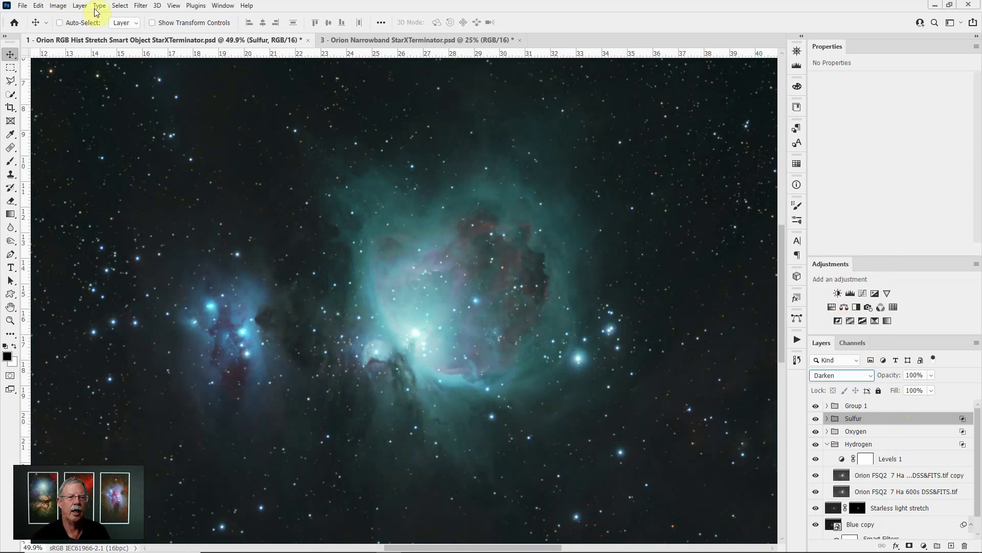
Add a Hide All layer mask to the Sulfur group
click(81, 6)
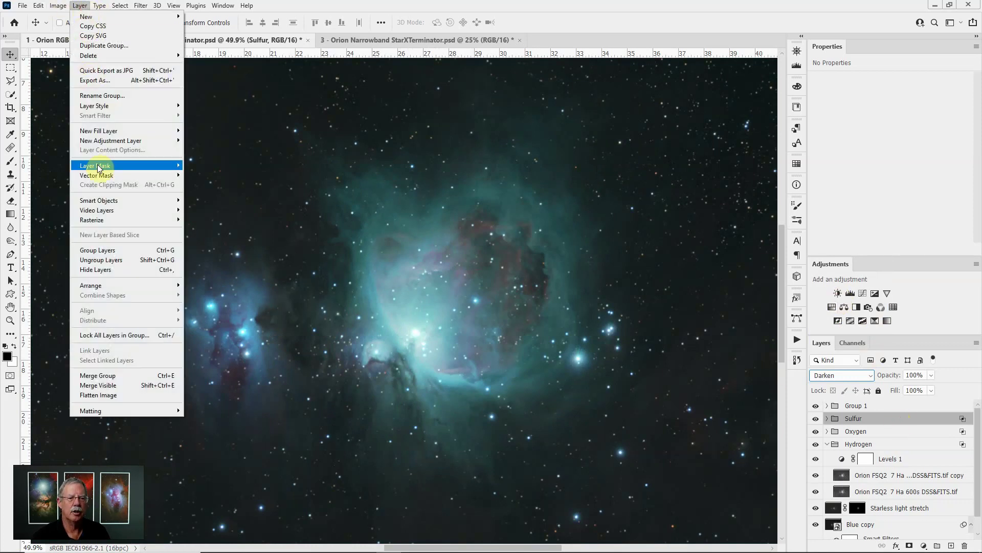
mouse_move(98, 165)
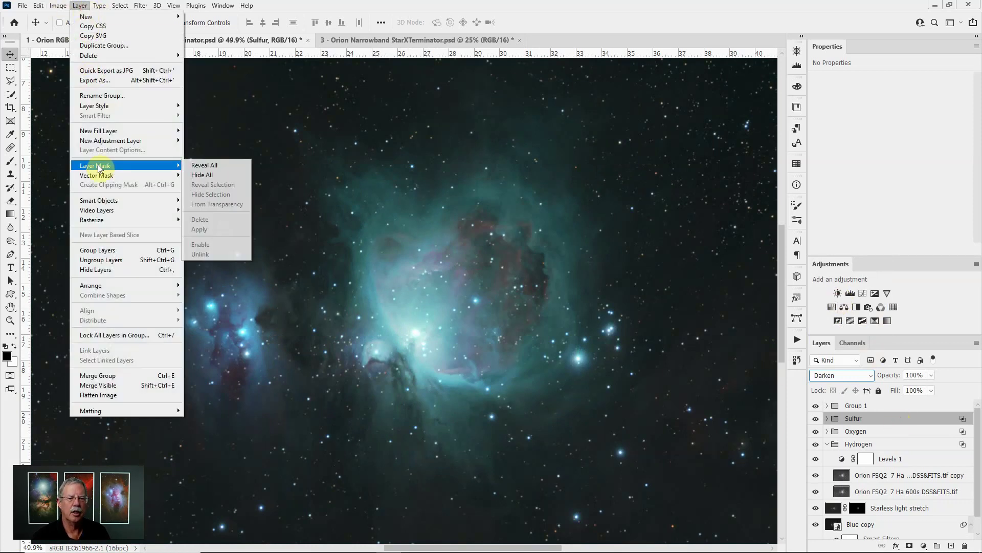
click(204, 175)
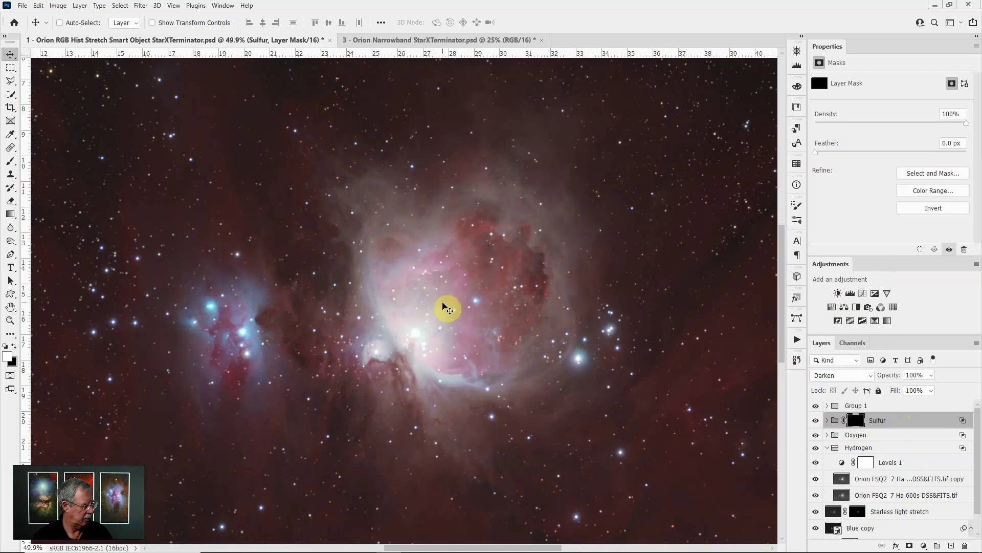
Paint white at 10% opacity on the Sulfur mask over the nebula's bright core, starting with a brush of about 700 px
key(b)
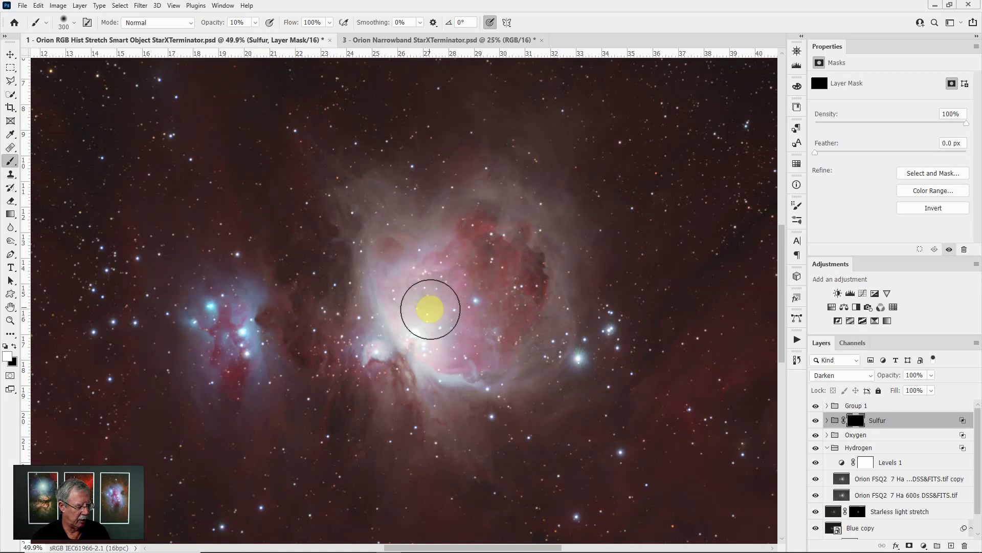
key(bracketright)
key(bracketright)
key(bracketright)
key(bracketright)
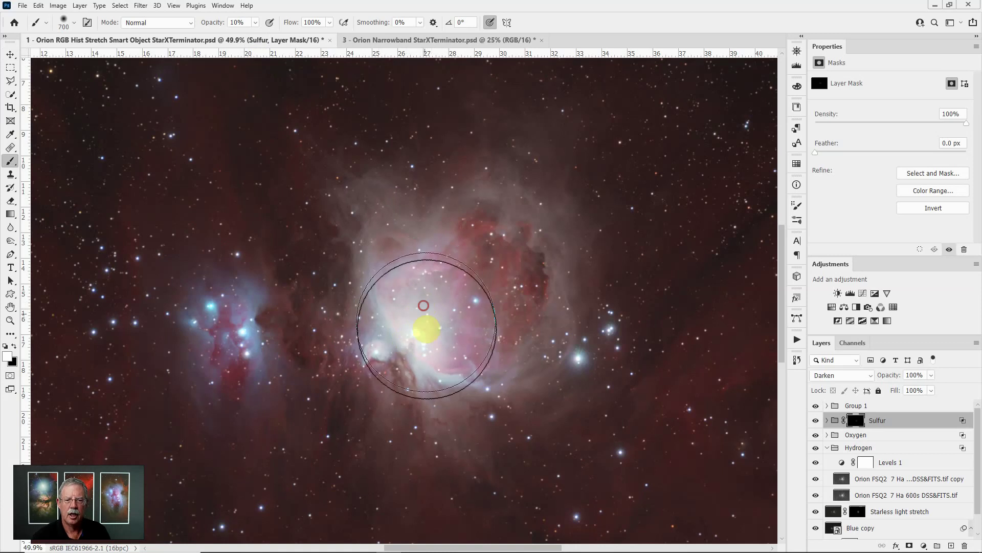
key(bracketleft)
key(bracketleft)
key(bracketleft)
key(bracketleft)
mouse_move(438, 356)
mouse_down()
mouse_move(442, 316)
mouse_move(463, 339)
mouse_move(420, 313)
mouse_move(408, 353)
mouse_up()
Build up the Sulfur mask around the brightest core stars with smaller brushes of about 90 to 200 px
key(bracketleft)
key(bracketleft)
key(bracketleft)
key(bracketleft)
key(bracketleft)
key(bracketleft)
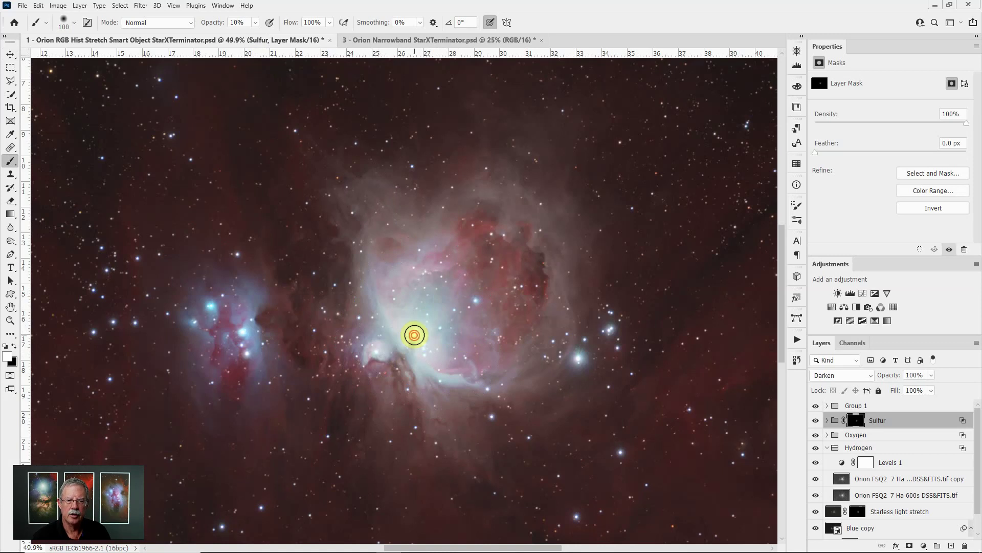
scroll(414, 336, up, 3)
key(bracketleft)
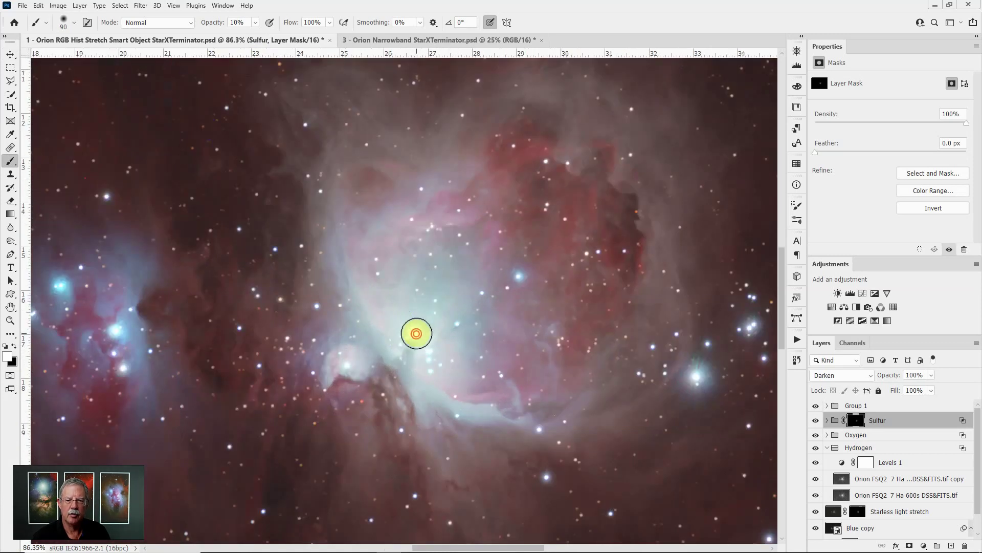
key(bracketright)
key(bracketright)
key(bracketright)
key(bracketright)
key(bracketright)
key(bracketright)
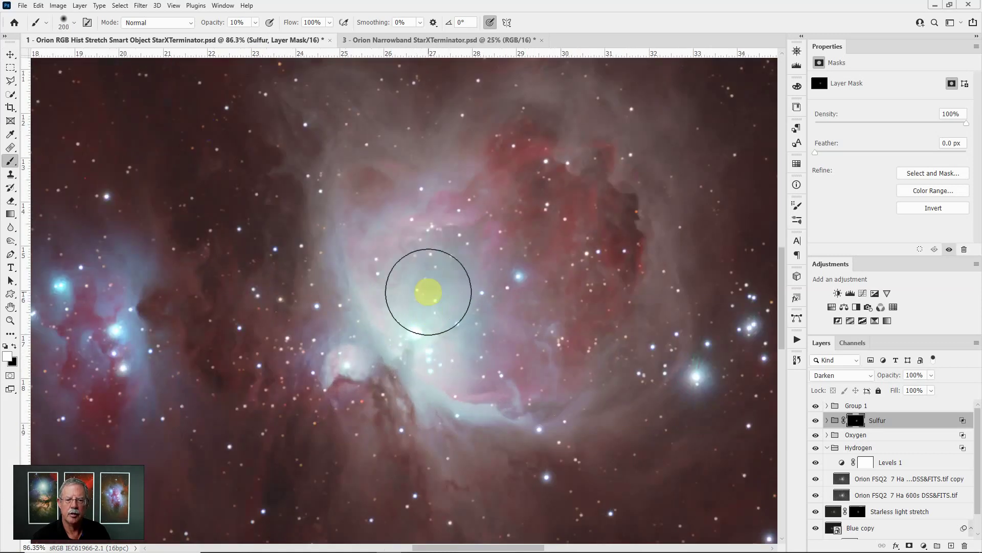
key(bracketleft)
key(bracketleft)
key(bracketleft)
Compare the whole nebula with the Sulfur group hidden and shown
scroll(469, 338, down, 4)
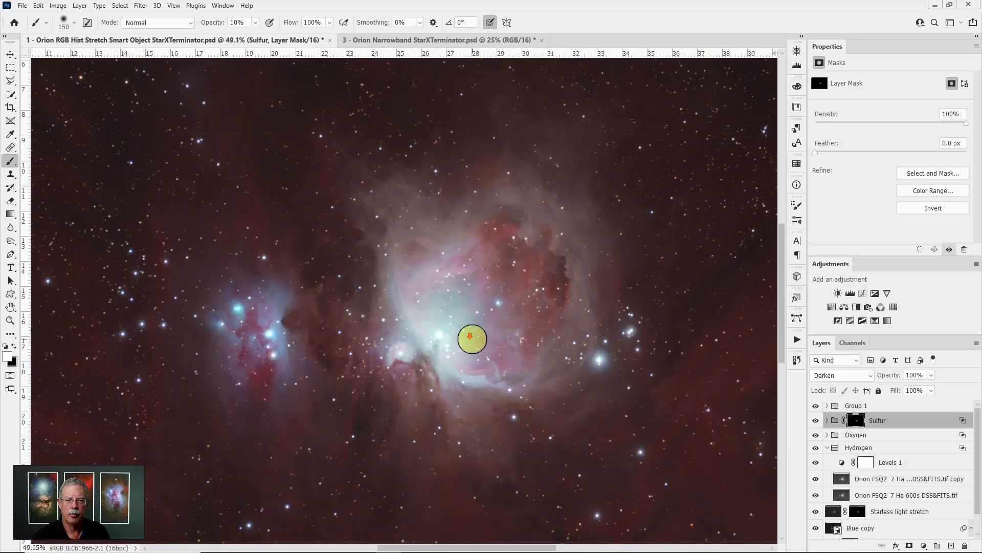
click(816, 423)
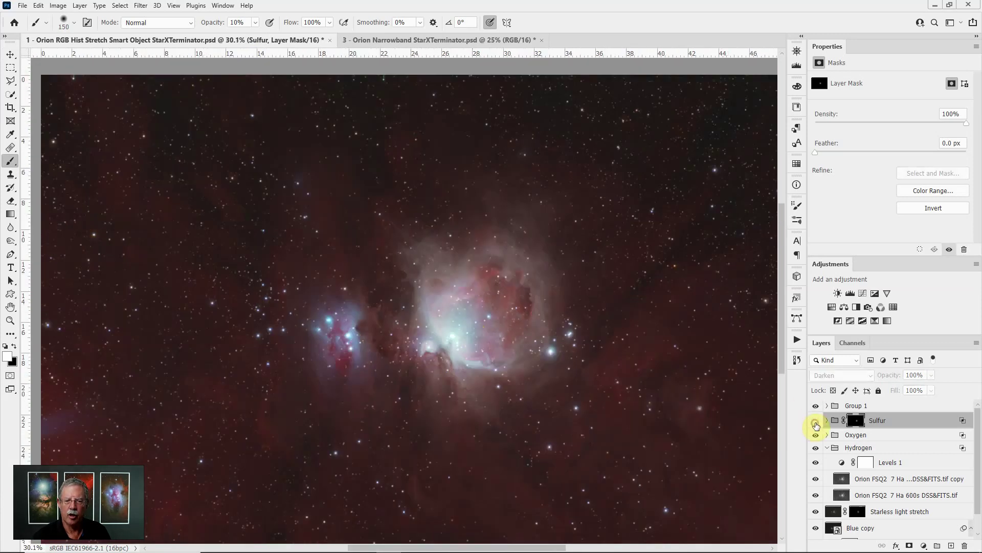
click(816, 423)
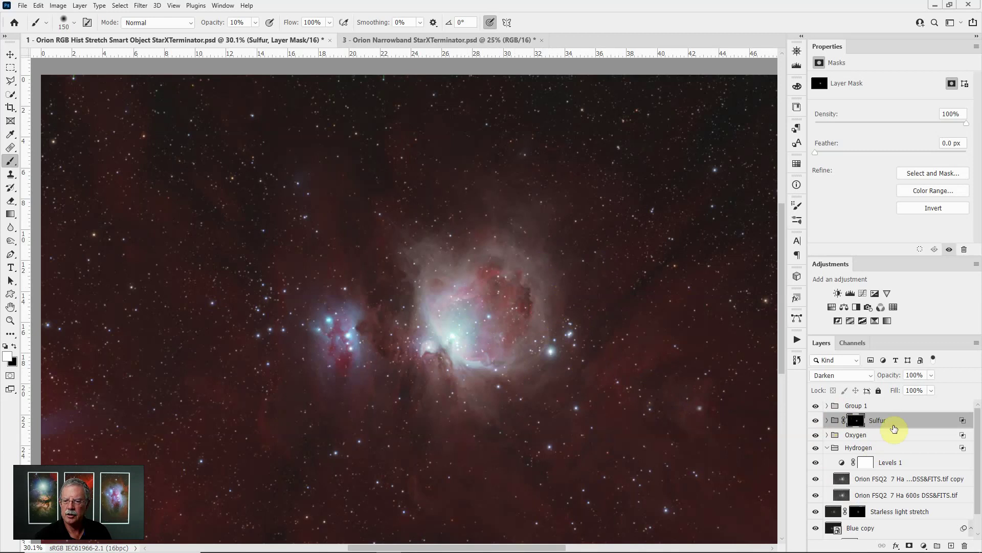
Add a Levels adjustment above the Sulfur group with black point 2 and midtone 1.06
click(851, 293)
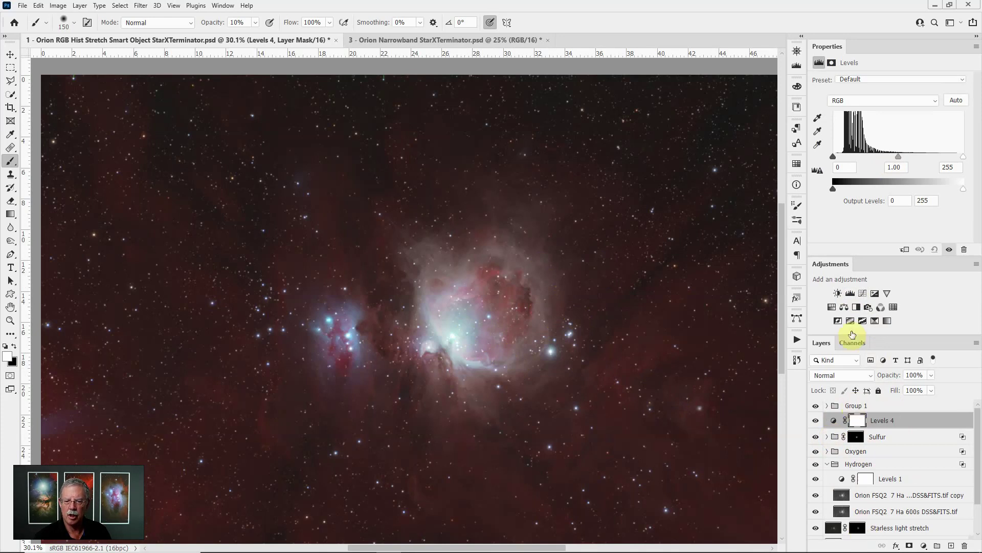
drag(898, 158, 898, 156)
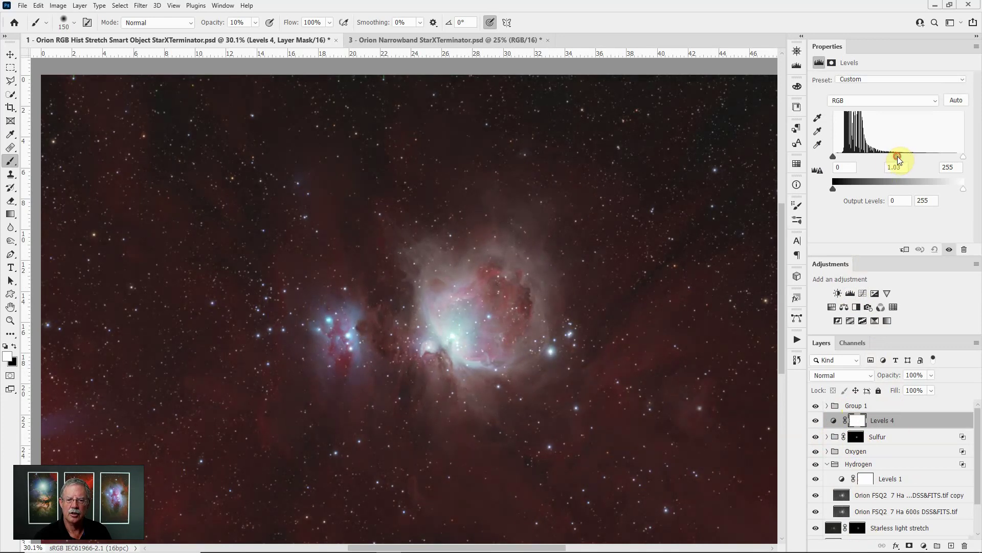
drag(833, 156, 834, 158)
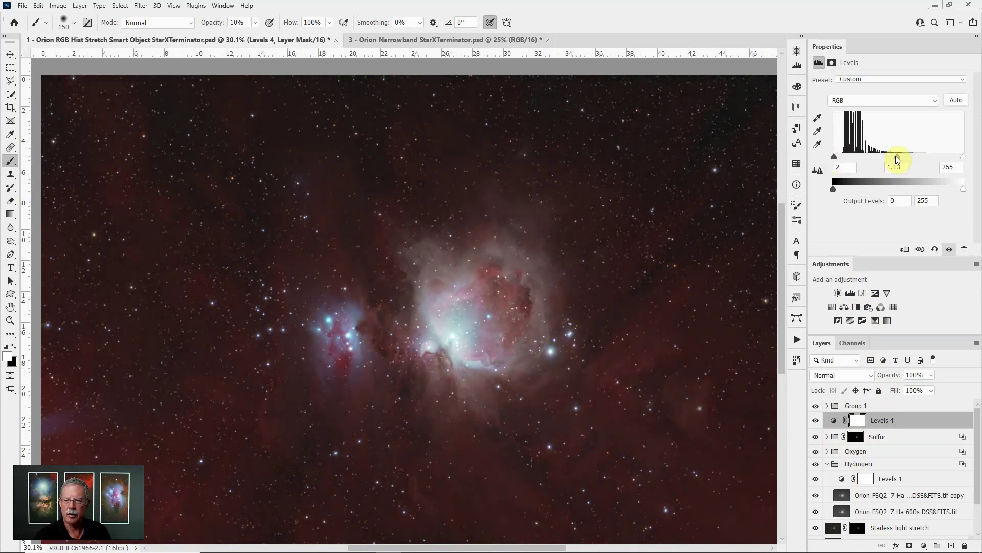
drag(896, 159, 896, 156)
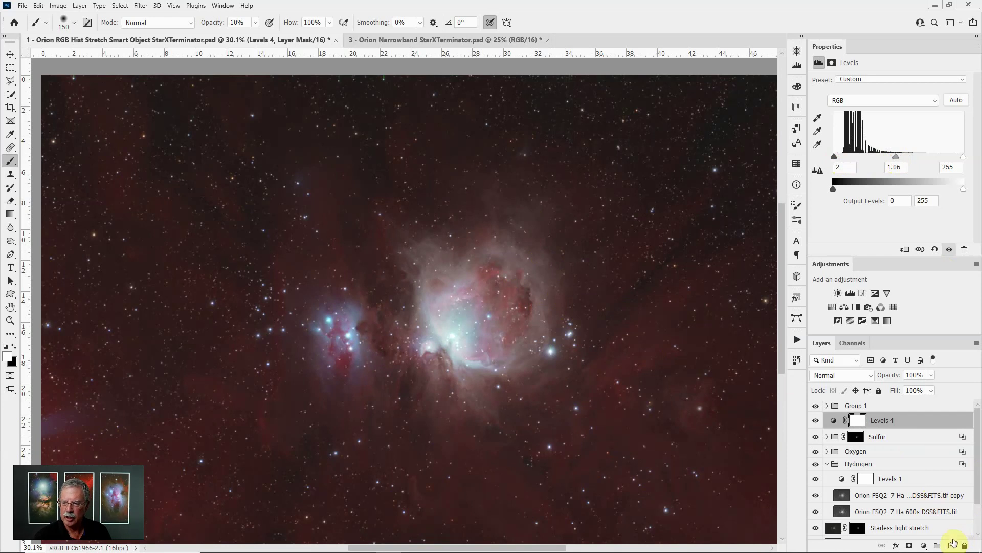
Create a new layer above the top Levels adjustment and set its blend mode to Soft Light
click(951, 545)
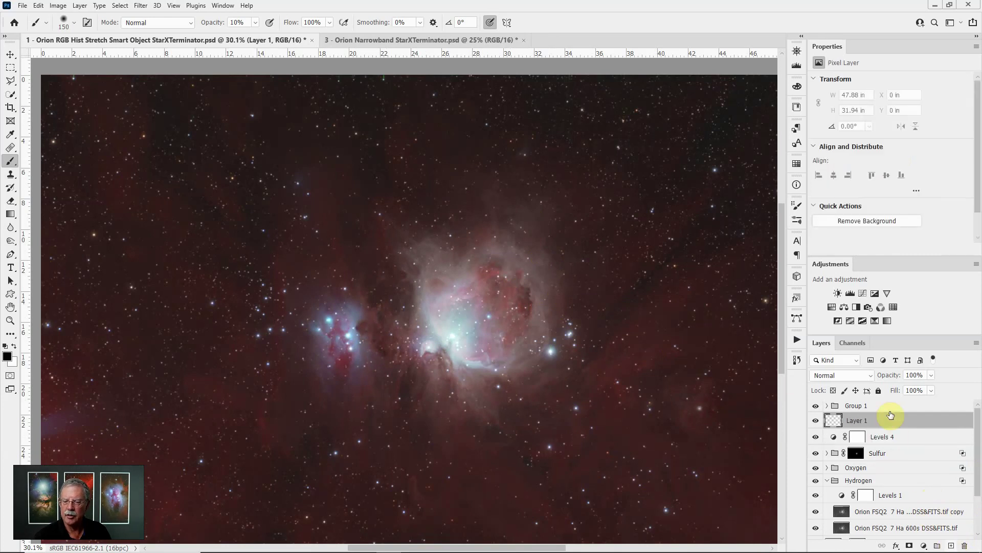
click(843, 375)
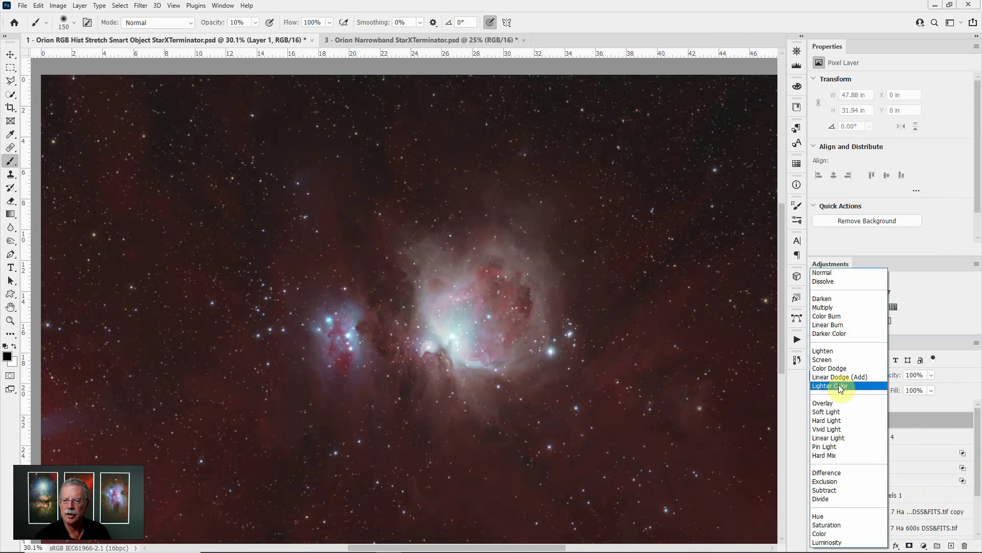
click(833, 412)
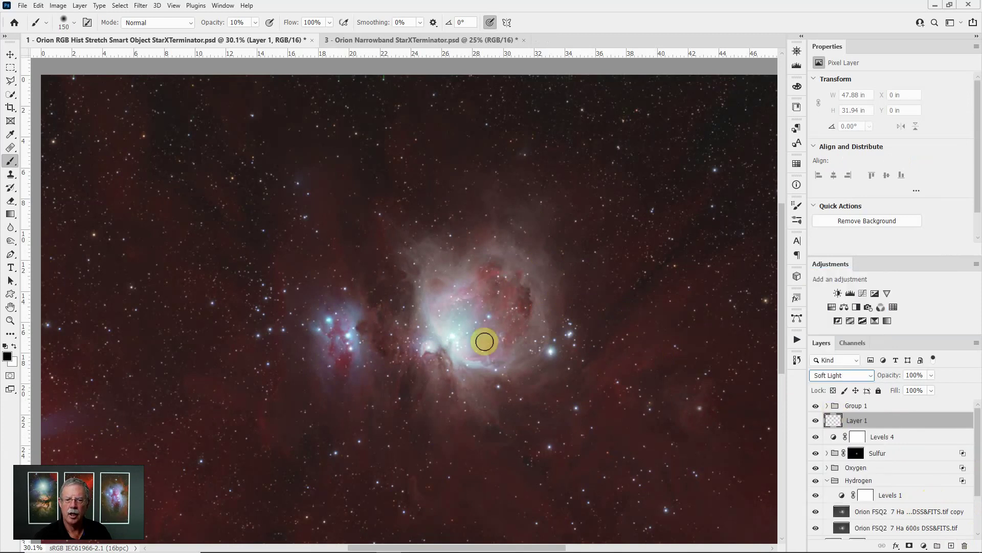
Paint black over the nebula and its core on the Soft Light layer with a 700 px brush at 10% opacity
mouse_move(485, 340)
mouse_down()
mouse_move(511, 373)
mouse_move(506, 333)
mouse_move(551, 276)
mouse_move(542, 369)
mouse_move(552, 339)
mouse_move(525, 343)
mouse_move(499, 367)
mouse_move(500, 356)
mouse_up()
key(bracketright)
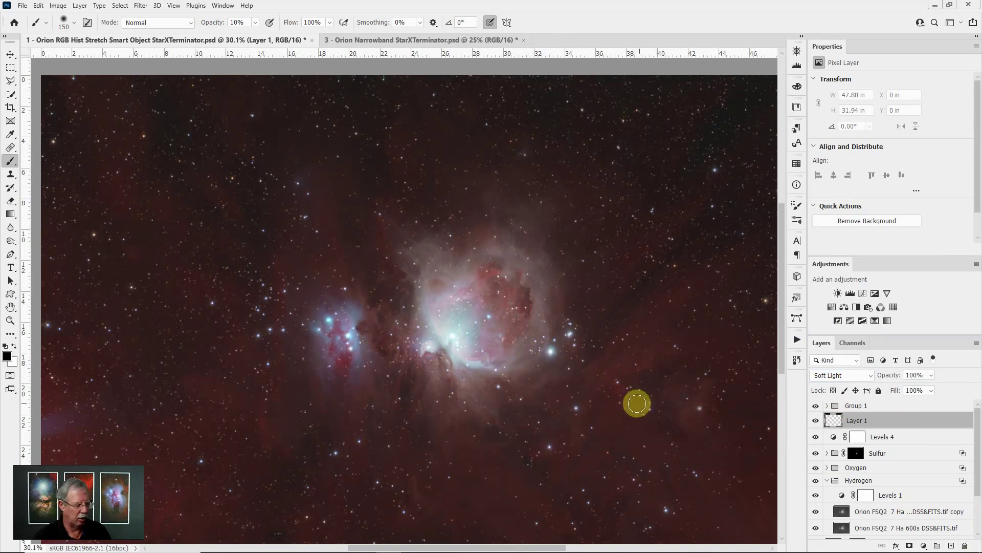
key(bracketright)
key(bracketright)
key(bracketright)
key(bracketright)
key(bracketright)
key(bracketright)
key(bracketright)
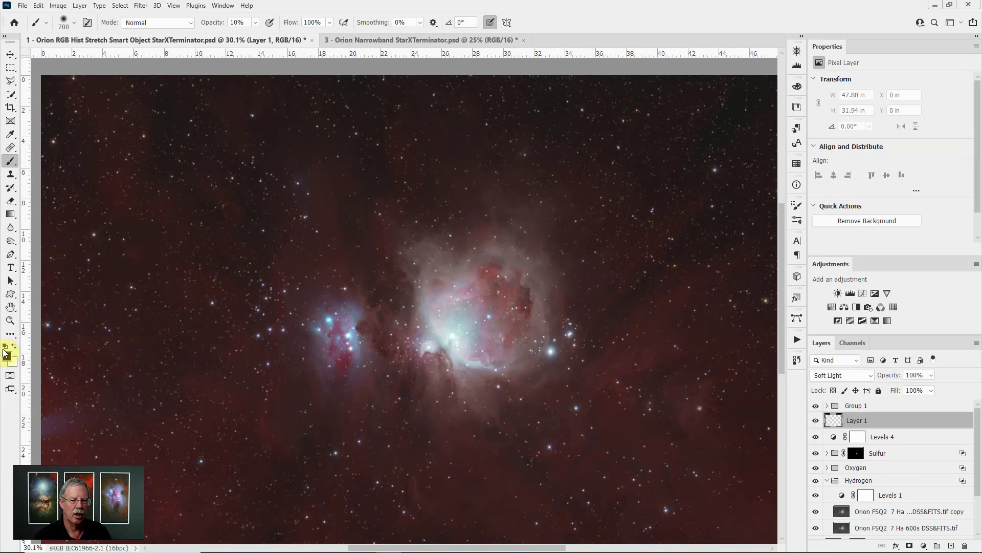
mouse_move(464, 312)
mouse_down()
mouse_move(449, 344)
mouse_move(433, 351)
mouse_move(461, 368)
mouse_move(467, 325)
mouse_move(498, 314)
mouse_move(423, 283)
mouse_move(407, 288)
mouse_up()
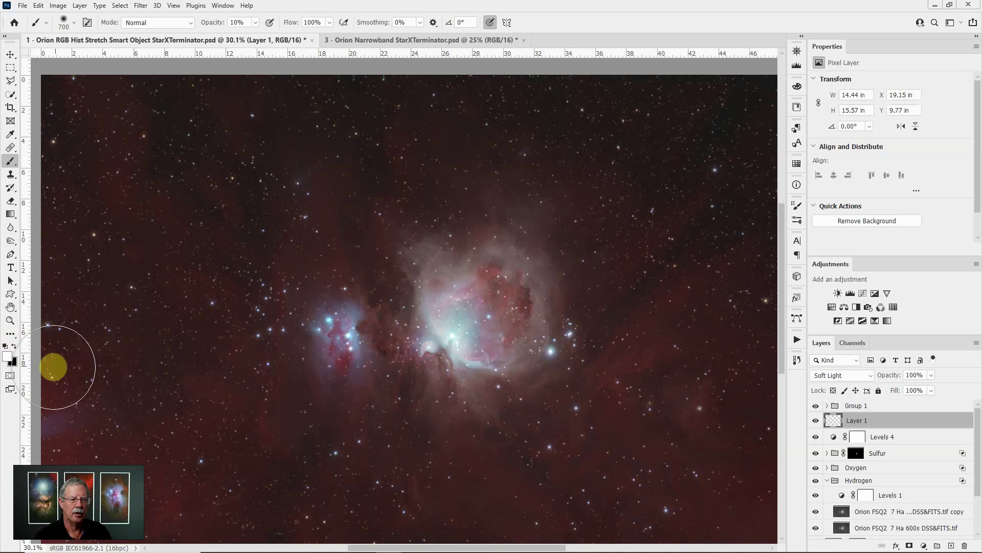
Dodge and burn the surrounding nebulosity on the Soft Light layer with white and black, reducing the brush from 700 to 300 px
click(14, 346)
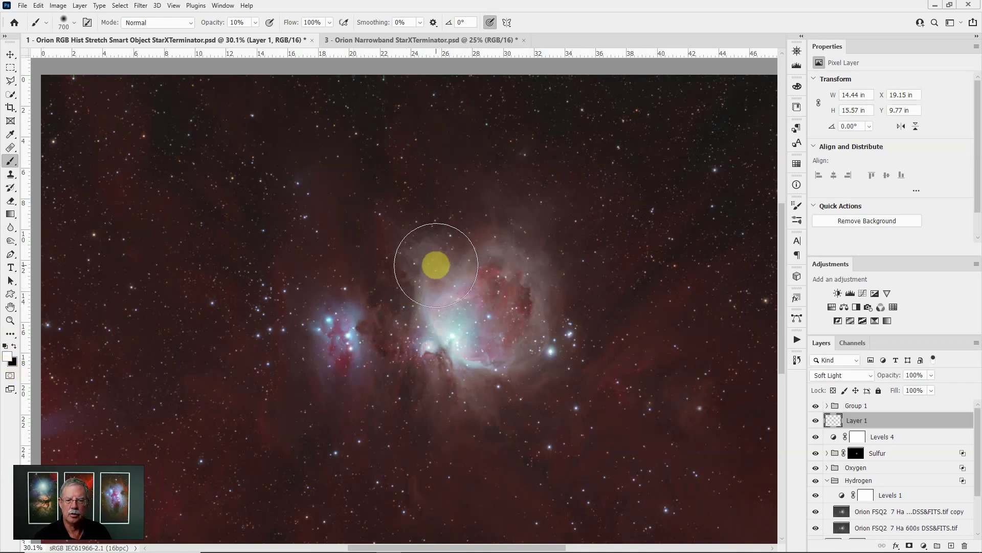
mouse_move(467, 237)
mouse_down()
mouse_move(534, 226)
mouse_move(580, 277)
mouse_move(576, 327)
mouse_move(576, 289)
mouse_move(584, 319)
mouse_move(572, 374)
mouse_move(548, 380)
mouse_move(580, 385)
mouse_move(520, 400)
mouse_move(389, 401)
mouse_move(384, 333)
mouse_move(347, 323)
mouse_move(356, 318)
mouse_move(323, 301)
mouse_move(306, 327)
mouse_move(302, 365)
mouse_move(357, 345)
mouse_move(357, 327)
mouse_move(369, 373)
mouse_move(349, 394)
mouse_move(328, 393)
mouse_move(311, 370)
mouse_move(307, 321)
mouse_move(304, 336)
mouse_move(337, 362)
mouse_move(344, 347)
mouse_move(326, 307)
mouse_move(319, 376)
mouse_move(344, 347)
mouse_move(338, 331)
mouse_move(341, 359)
mouse_move(356, 370)
mouse_move(490, 387)
mouse_move(446, 310)
mouse_move(418, 339)
mouse_move(406, 312)
mouse_move(435, 274)
mouse_move(507, 229)
mouse_move(506, 336)
mouse_move(516, 241)
mouse_move(630, 380)
mouse_move(594, 436)
mouse_up()
key(x)
key(bracketleft)
key(bracketleft)
key(bracketleft)
scroll(482, 374, up, 2)
key(x)
scroll(630, 381, down, 2)
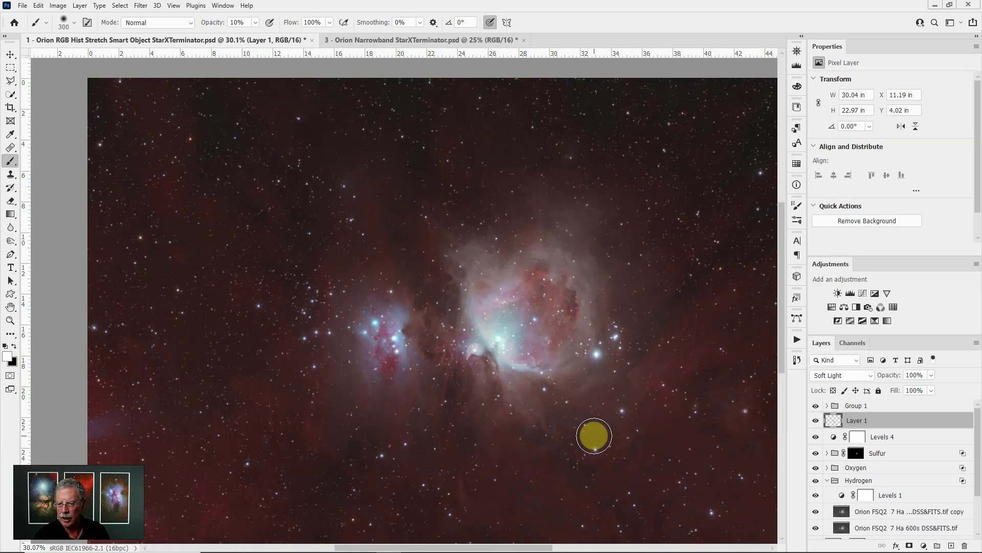
Compare the whole image with the stars in Group 1 hidden and shown
scroll(591, 392, down, 1)
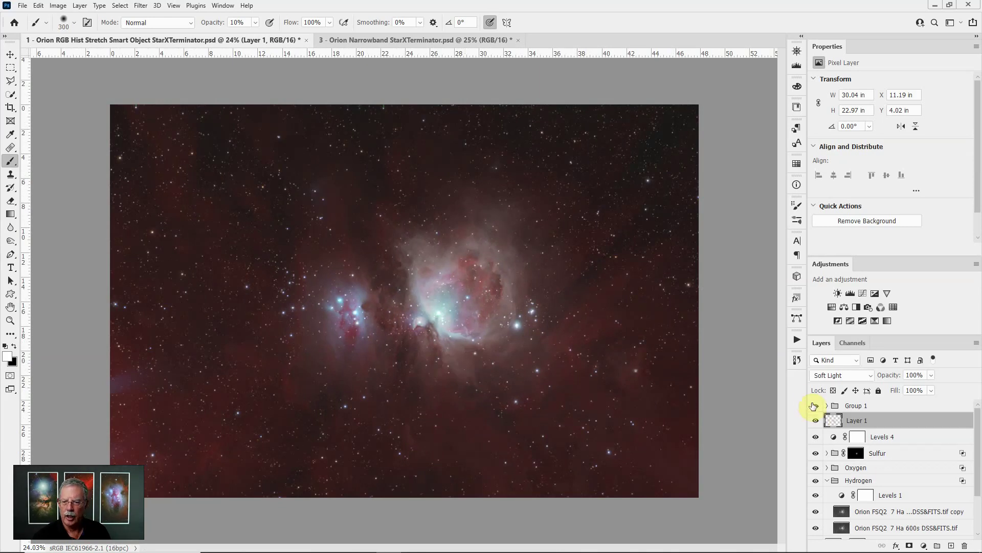
click(816, 407)
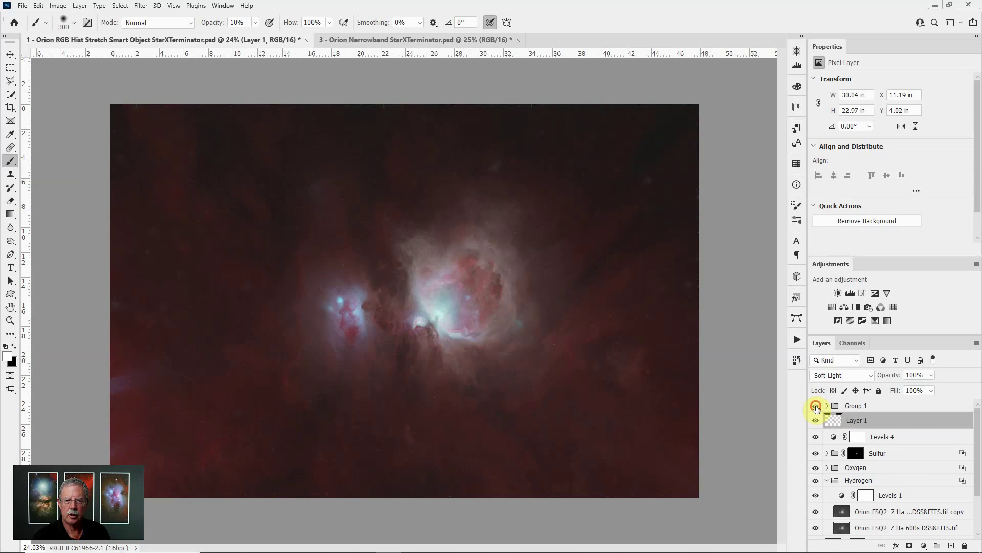
click(816, 406)
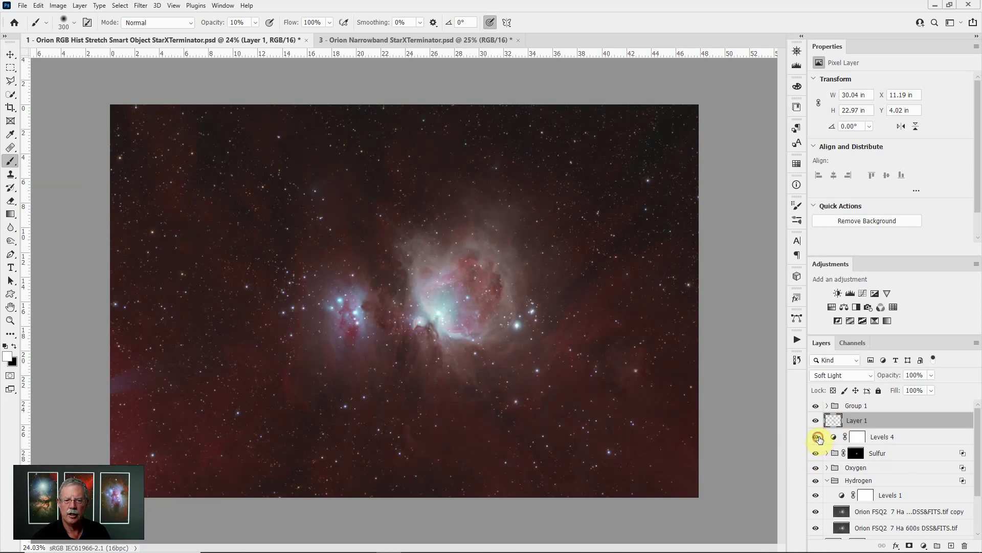
Add a Color Balance adjustment above Levels 4 with midtones Cyan-Red -5, Magenta-Green +2 and Yellow-Blue -1
click(855, 439)
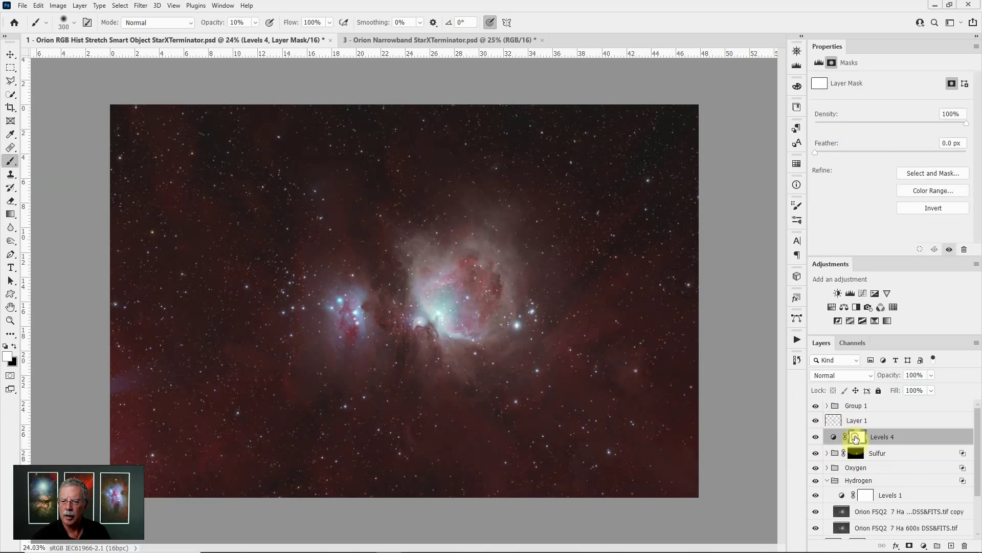
click(845, 307)
drag(882, 106, 876, 107)
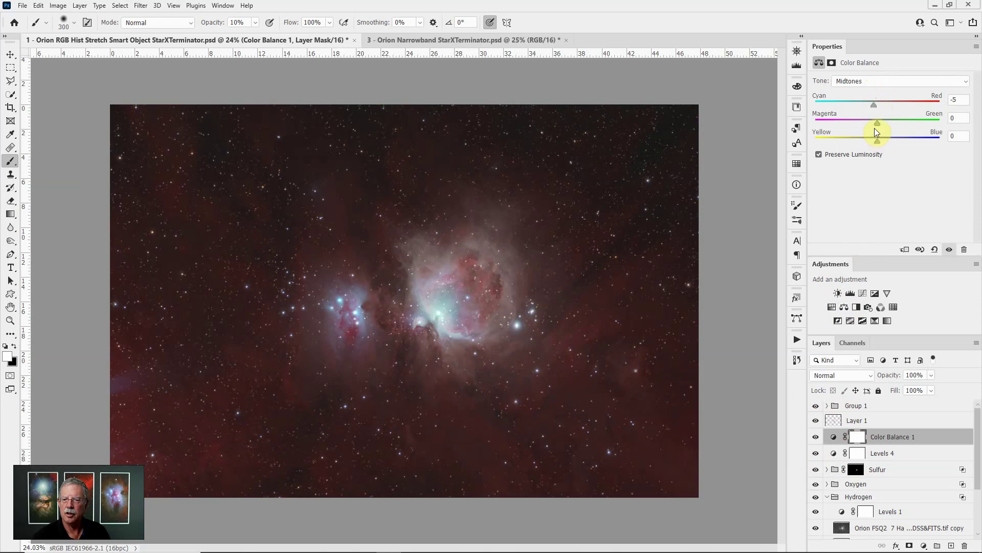
drag(879, 123, 880, 144)
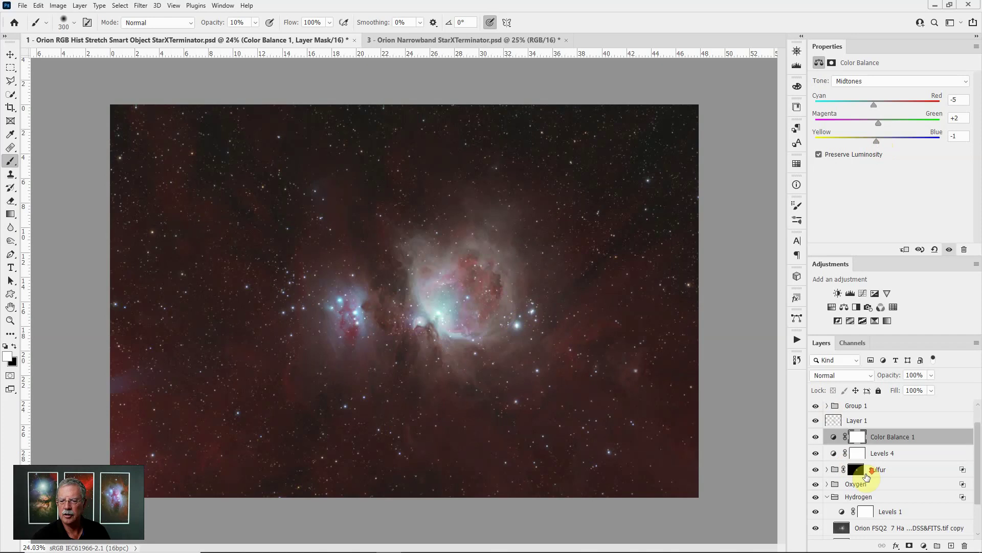
Compare the image with the Sulfur, Oxygen and Hydrogen groups each hidden and shown in turn
scroll(860, 466, down, 2)
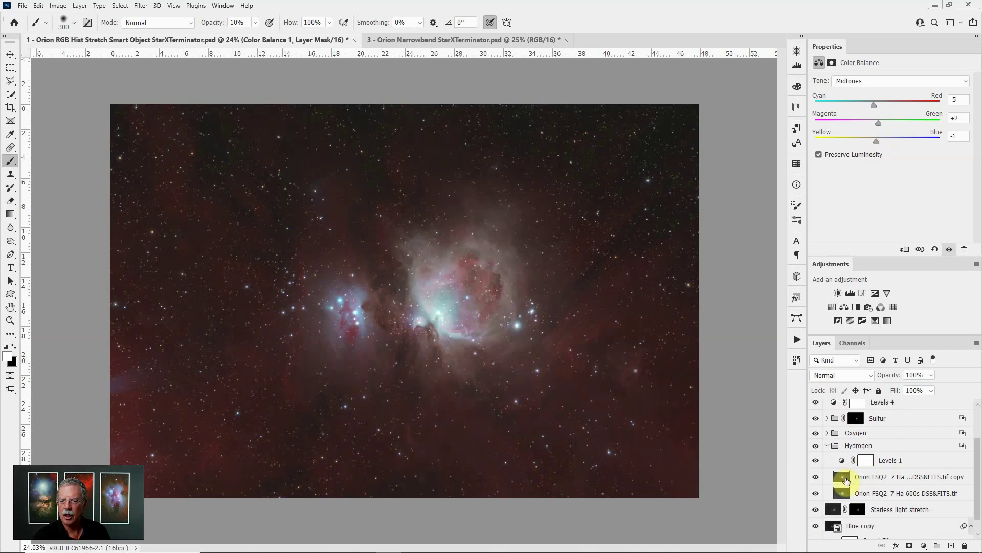
click(815, 418)
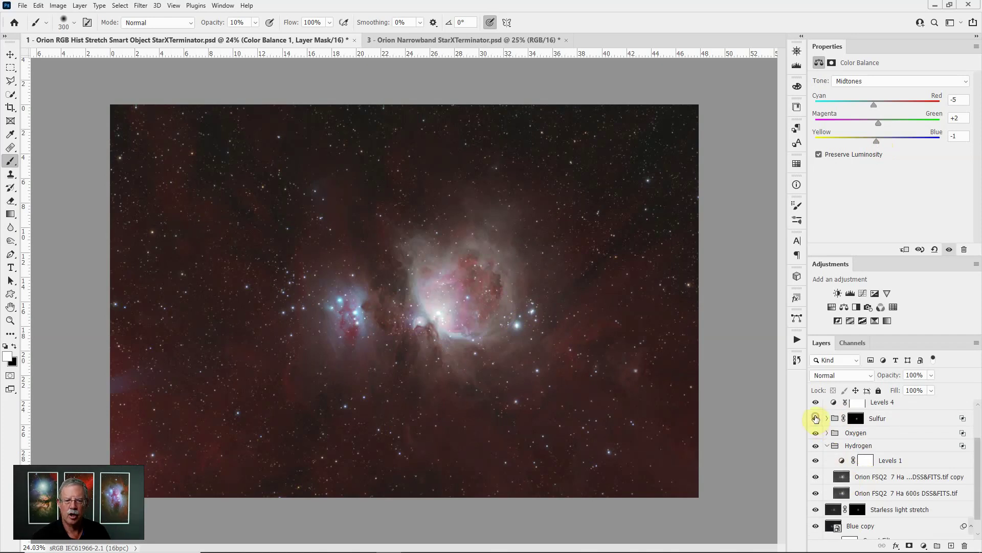
click(815, 433)
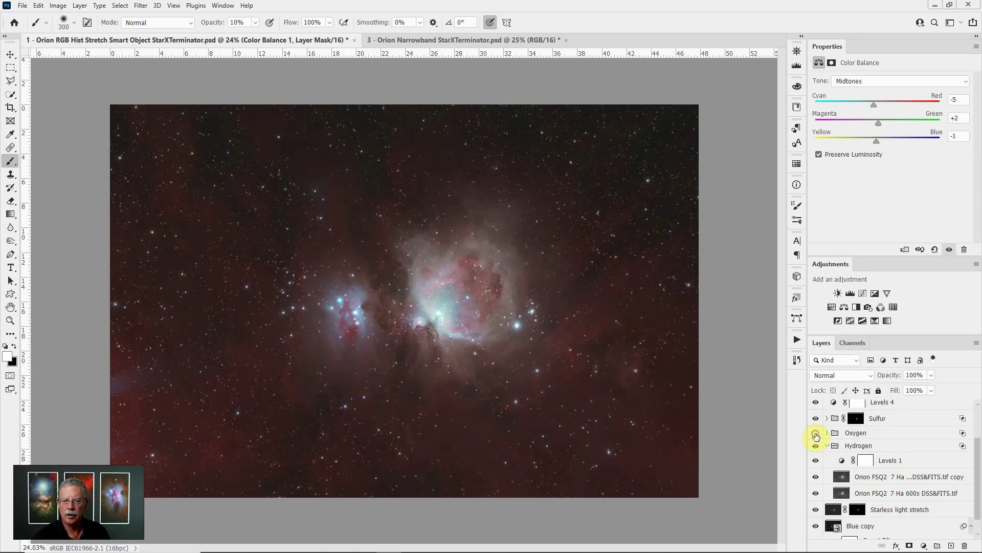
click(815, 434)
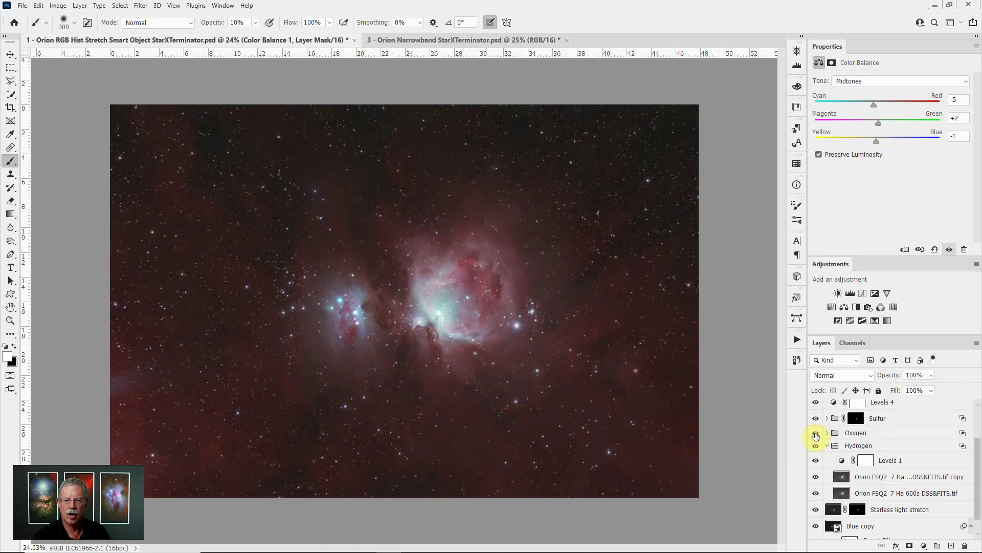
click(816, 434)
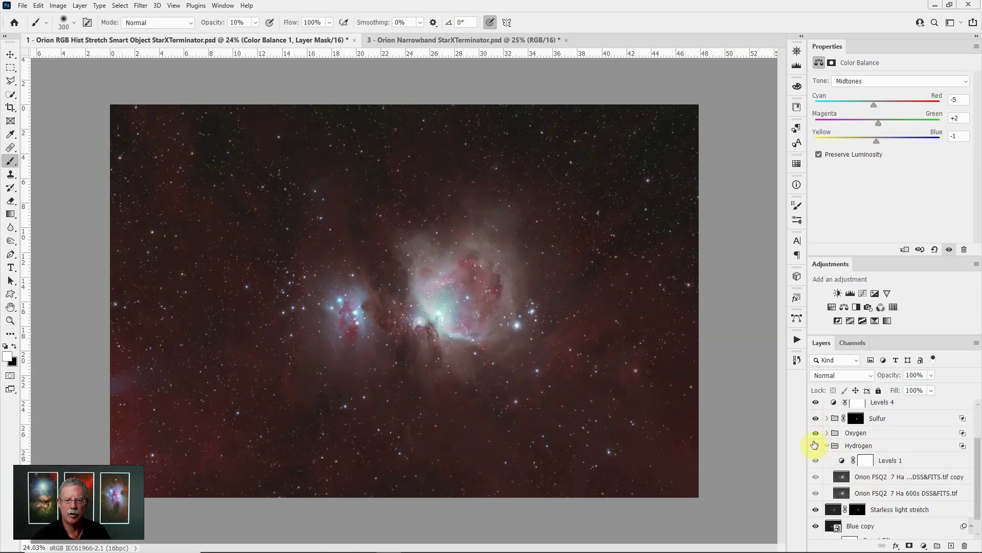
click(816, 445)
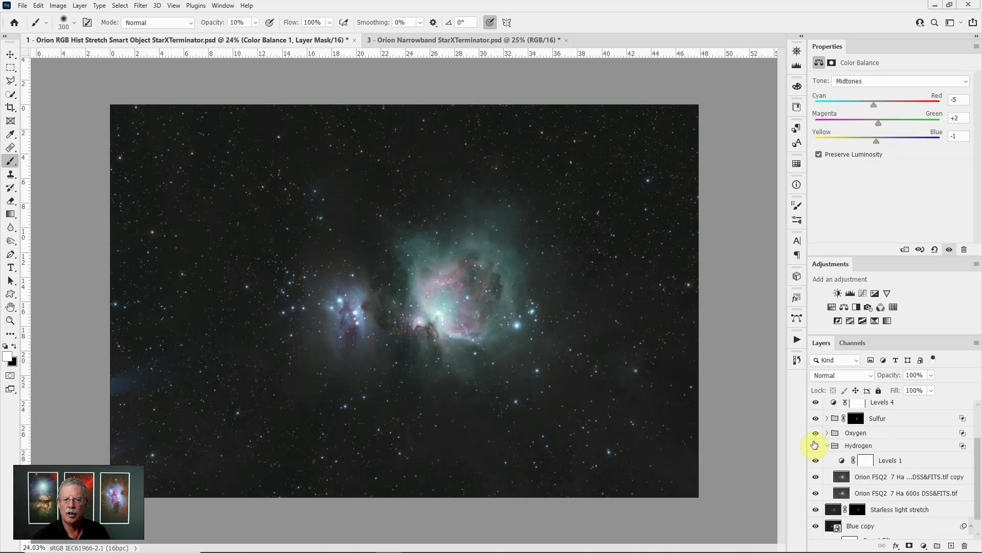
click(816, 446)
Compare the image with the StarXTerminator smart filter on the Blue copy layer switched off and on
scroll(865, 491, down, 1)
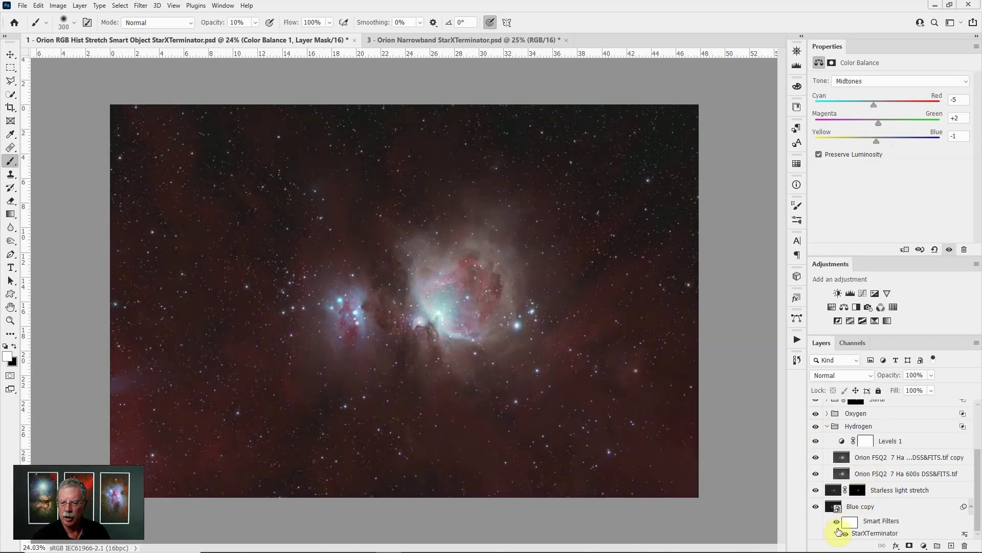
click(837, 522)
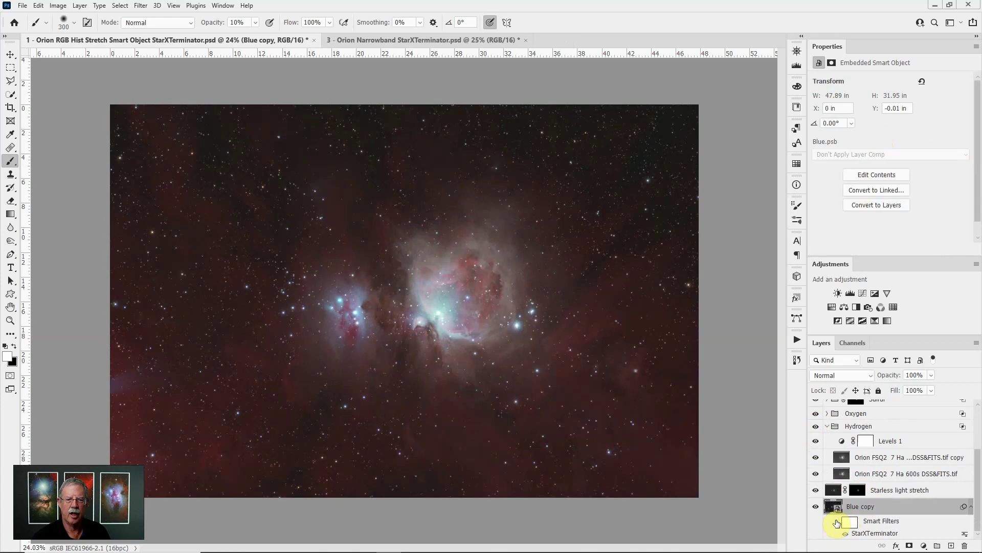
click(837, 522)
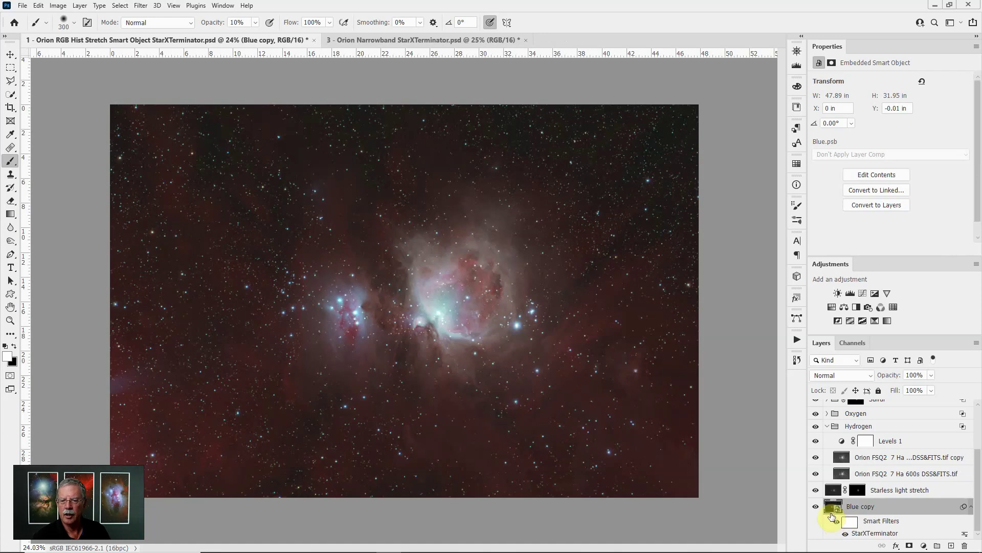
scroll(596, 340, up, 1)
scroll(596, 340, down, 1)
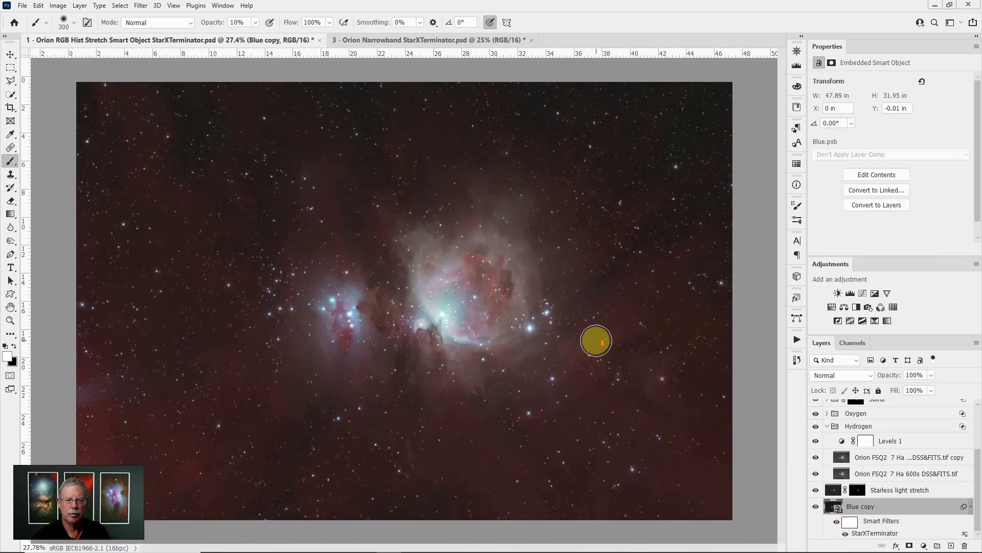